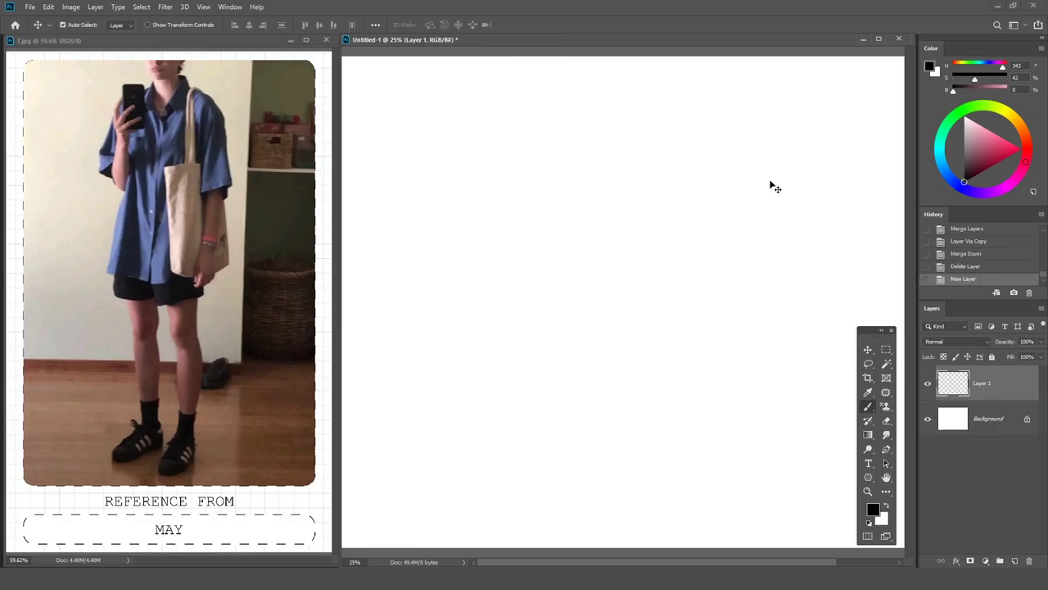
Switch to the pencil brush (B) and draw the first head strokes on Layer 1.
key("b")
mouse_move(449, 104)
left_mouse_down()
mouse_move(453, 156)
mouse_move(483, 147)
left_mouse_up()
Sketch the head, cheek and neck contour, body line and left shoulder outline.
left_click(474, 156)
left_click(477, 105)
mouse_move(474, 107)
left_mouse_down()
mouse_move(493, 135)
mouse_move(474, 173)
mouse_move(502, 159)
mouse_move(465, 180)
mouse_move(479, 187)
mouse_move(472, 360)
left_mouse_up()
left_click_drag(452, 172, 411, 233)
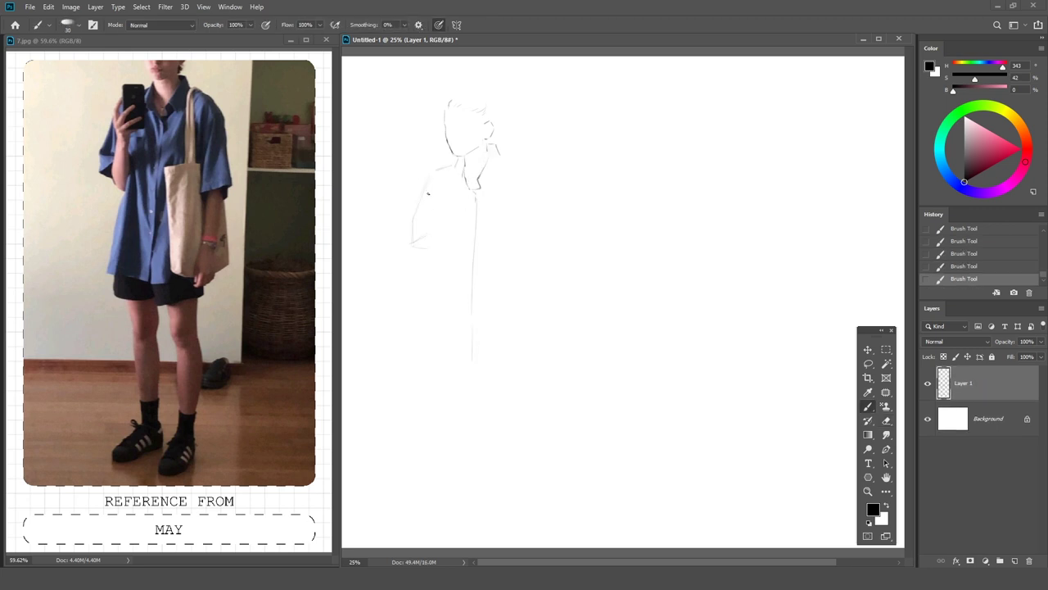
left_click_drag(449, 165, 426, 197)
left_click_drag(434, 198, 431, 203)
Erase stray marks near the hand and redraw the left arm down to the lower arm.
key("e")
left_click_drag(416, 224, 419, 228)
key("b")
left_click_drag(422, 205, 415, 267)
key("e")
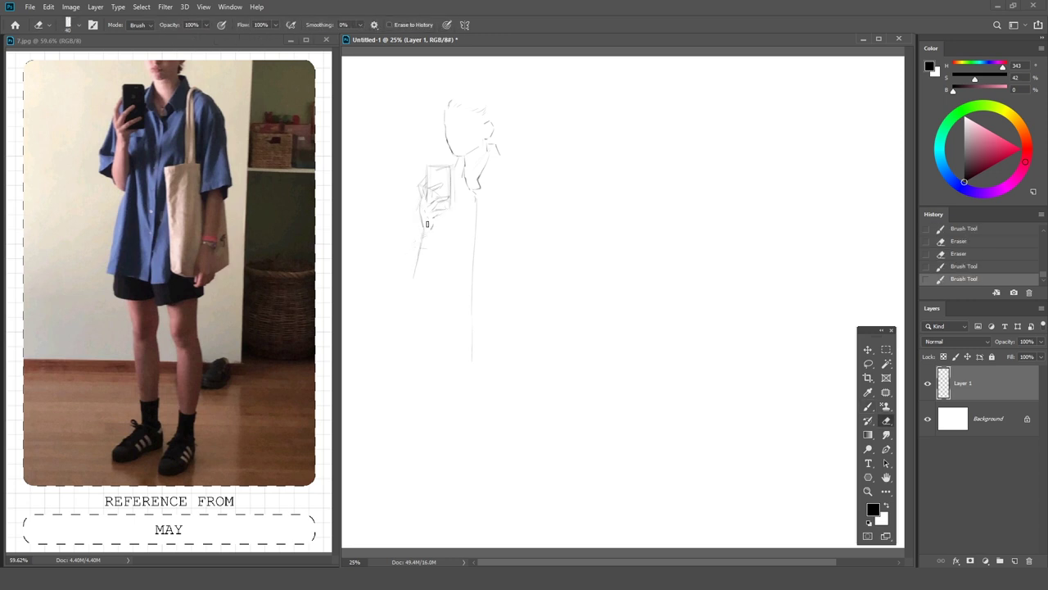
key("b")
mouse_move(416, 208)
left_mouse_down()
mouse_move(404, 235)
mouse_move(417, 214)
left_mouse_up()
left_click_drag(411, 267, 424, 288)
Draw the torso line, right shoulder and short right sleeve with its cuff and forearm.
left_click_drag(475, 205, 468, 392)
mouse_move(491, 153)
left_mouse_down()
mouse_move(522, 164)
mouse_move(565, 265)
left_mouse_up()
left_click_drag(529, 194, 525, 280)
left_click_drag(525, 280, 565, 275)
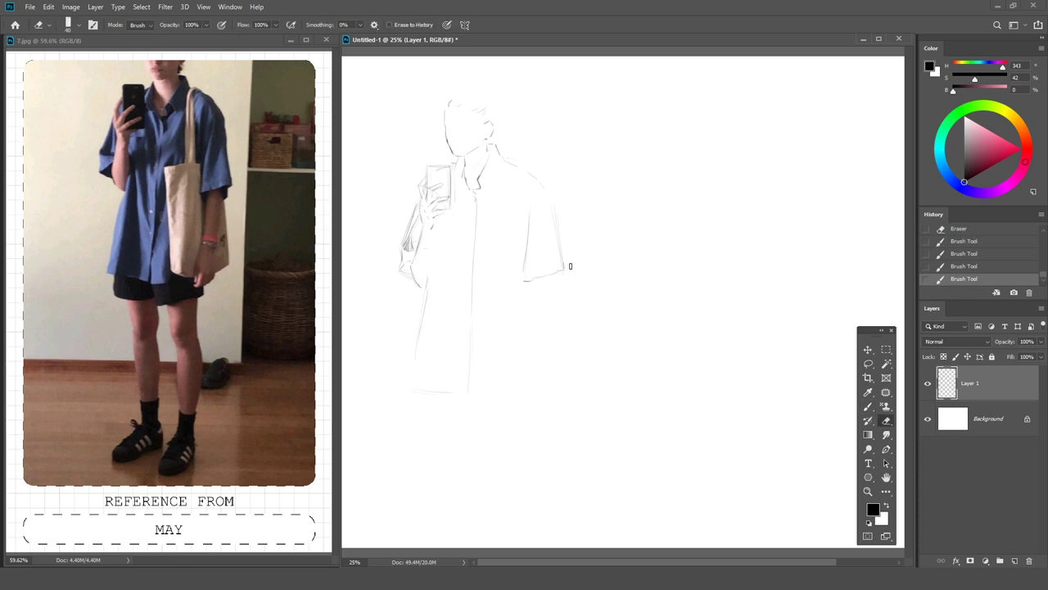
left_click_drag(555, 301, 519, 387)
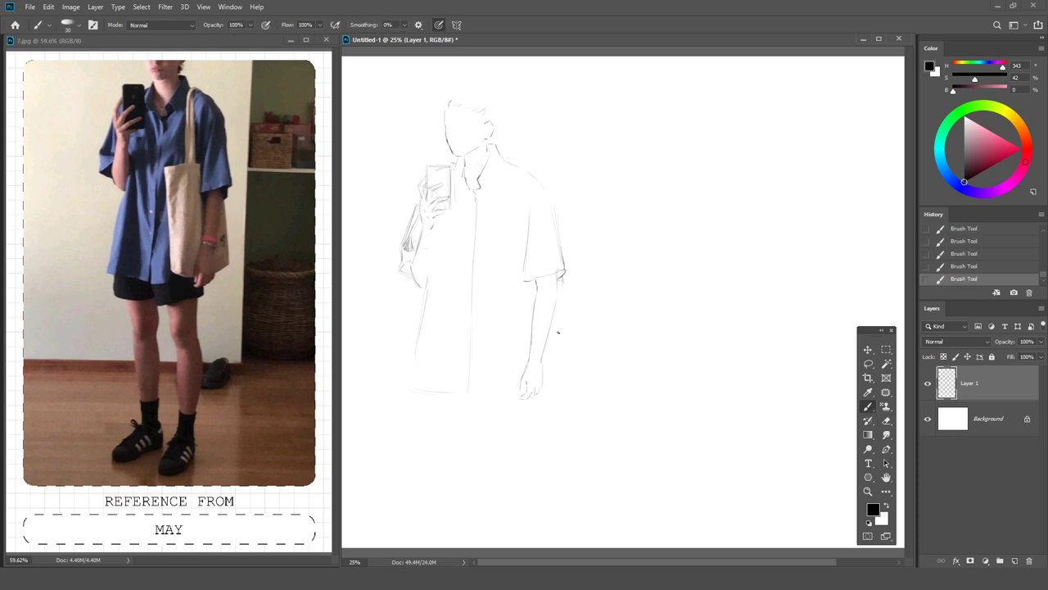
Add the shirt pocket, right shirt edge, bag strap and right sleeve's outer edge.
mouse_move(489, 260)
left_mouse_down()
mouse_move(492, 380)
mouse_move(498, 253)
left_mouse_up()
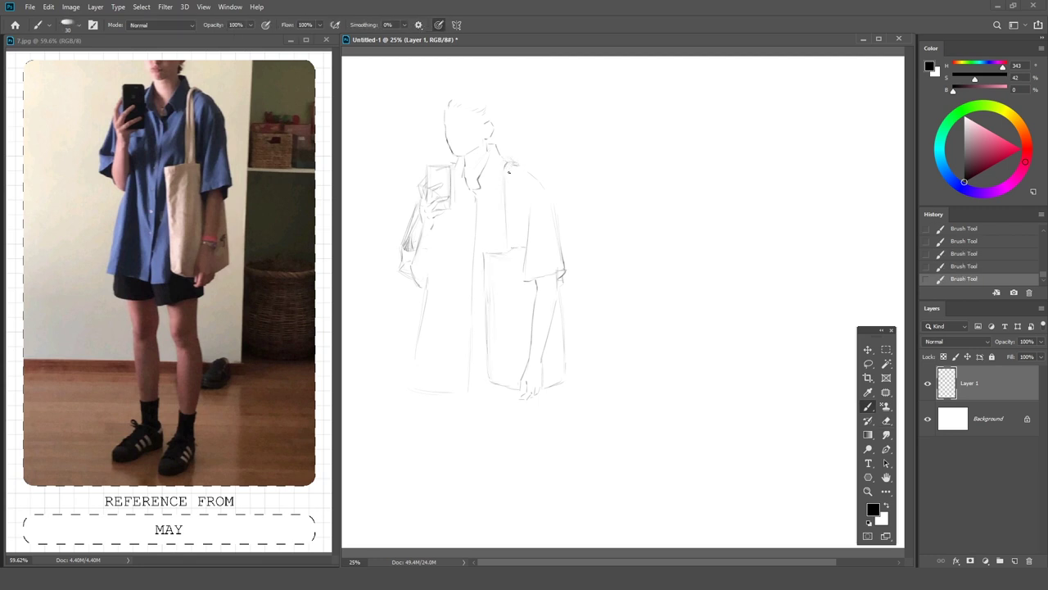
left_click_drag(513, 163, 519, 246)
left_click_drag(514, 193, 519, 239)
left_click_drag(552, 194, 561, 229)
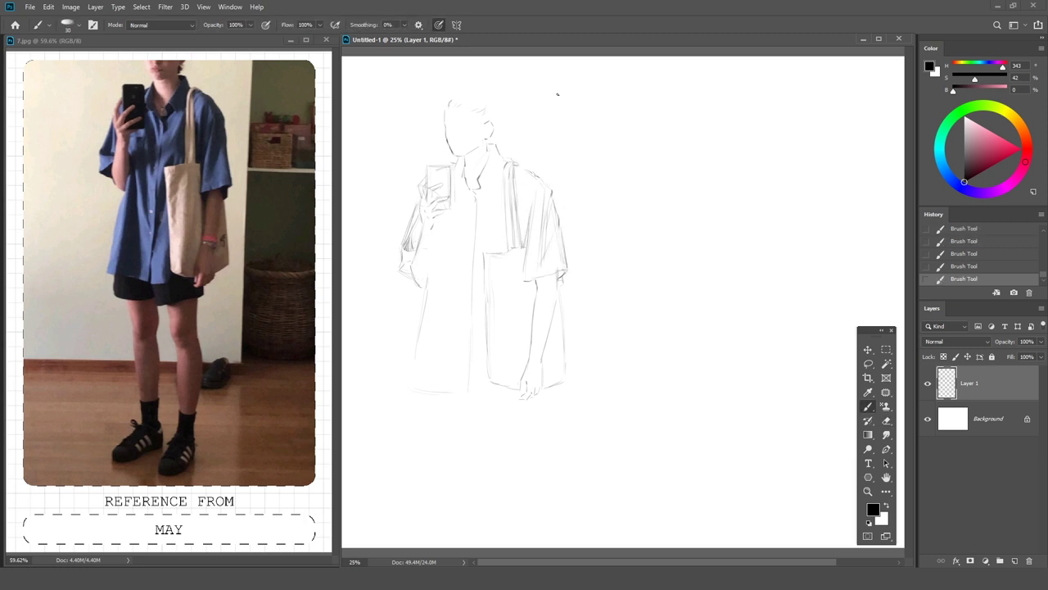
left_click_drag(433, 225, 432, 261)
Draw the shirt's centre front lines and hatch shading on its left side.
left_click_drag(485, 264, 494, 385)
left_click_drag(487, 341, 493, 395)
mouse_move(472, 277)
left_mouse_down()
mouse_move(469, 334)
mouse_move(483, 258)
left_mouse_up()
key("ctrl+z")
left_click_drag(416, 336, 410, 391)
left_click_drag(447, 347, 431, 390)
left_click_drag(441, 270, 426, 388)
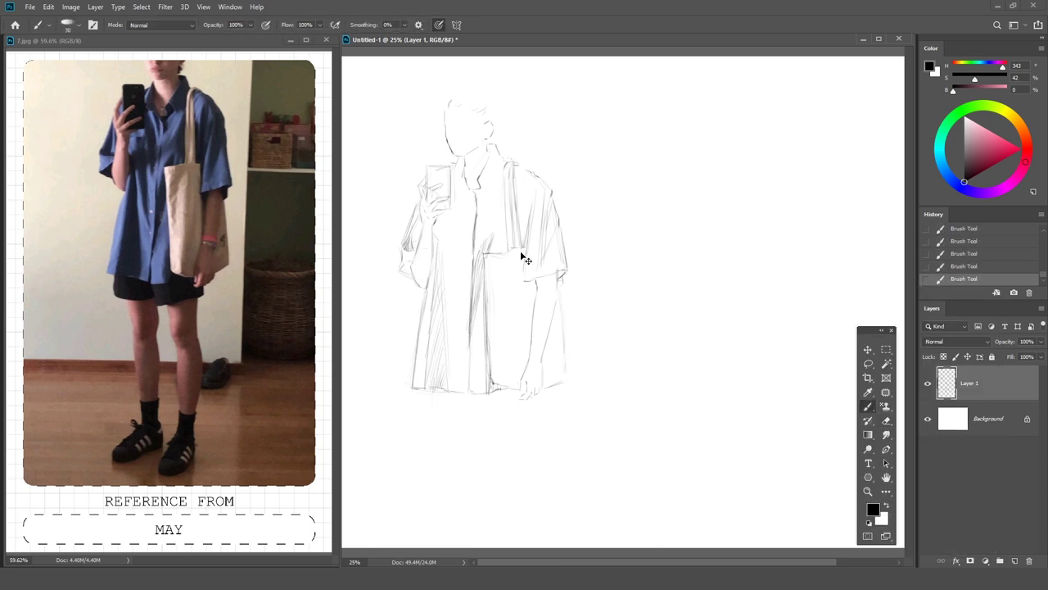
Shrink the sketch slightly with Free Transform and draw the shirt hem line.
key("ctrl+t")
left_click_drag(524, 237, 500, 213)
key("Return")
left_click_drag(480, 331, 556, 334)
key("e")
key("b")
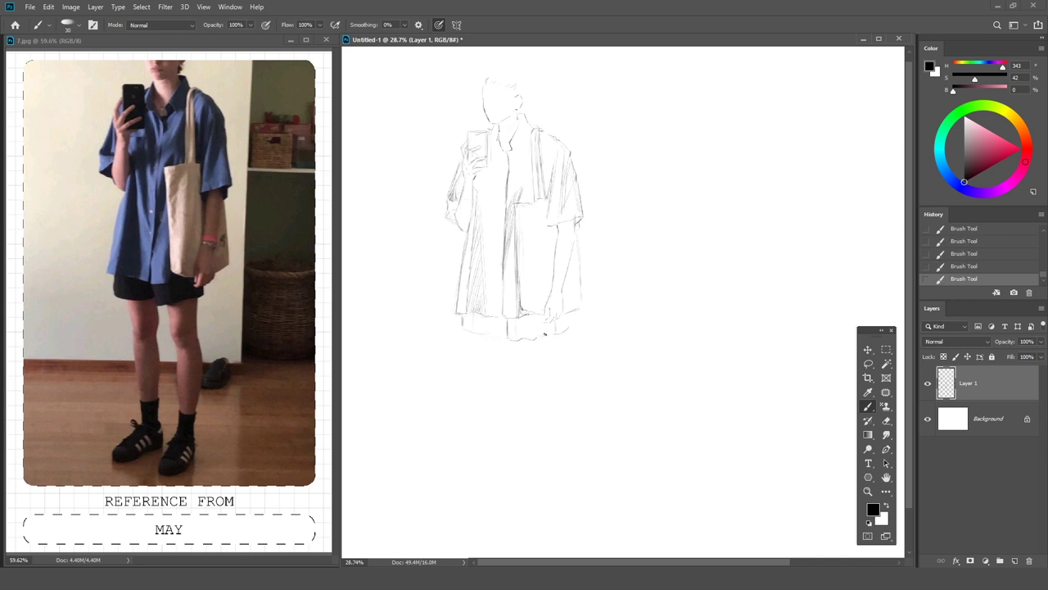
Sketch both legs down to the ankles, erase a stray line, and add foot details.
left_click_drag(482, 396, 491, 496)
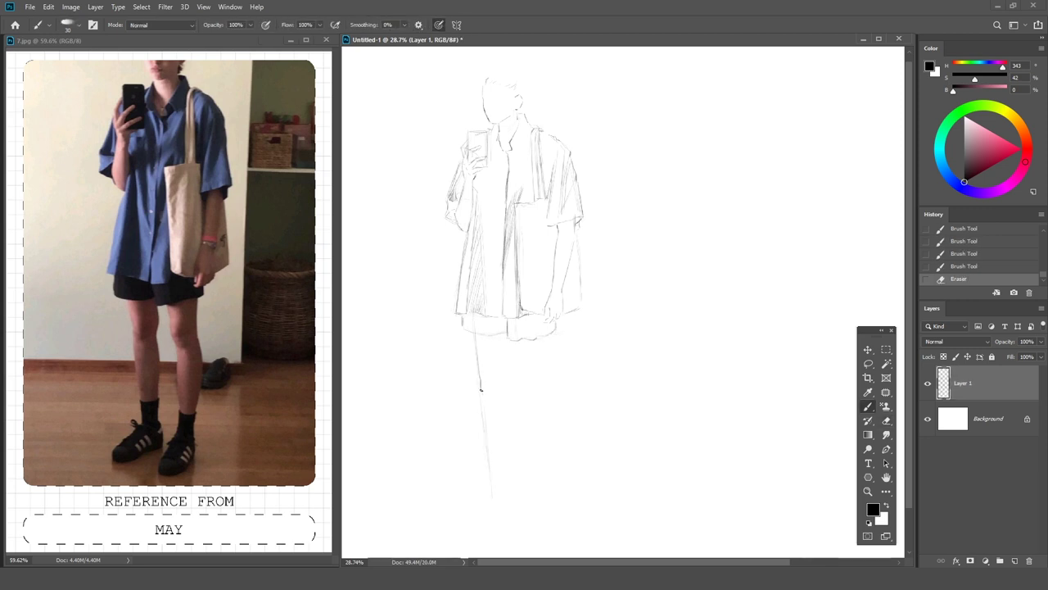
mouse_move(505, 382)
left_mouse_down()
mouse_move(511, 483)
mouse_move(486, 465)
mouse_move(463, 531)
left_mouse_up()
key("e")
mouse_move(524, 356)
left_mouse_down()
mouse_move(516, 373)
mouse_move(534, 457)
left_mouse_up()
key("b")
left_click_drag(548, 343, 550, 373)
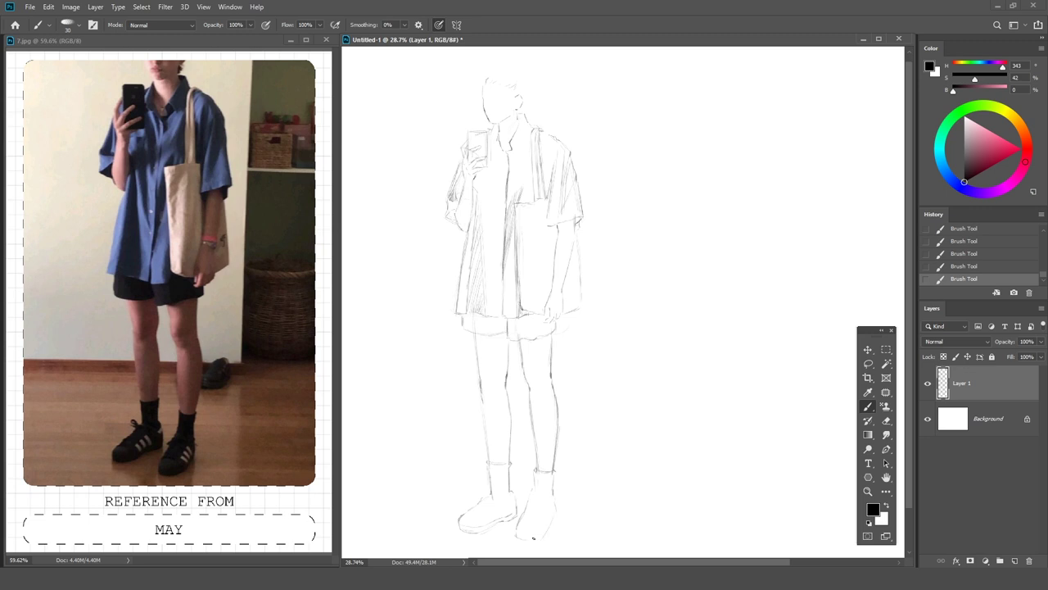
mouse_move(521, 500)
left_mouse_down()
mouse_move(529, 508)
mouse_move(482, 502)
left_mouse_up()
Sketch the collar and placket, restore the head and redraw it with a hair bun.
left_click_drag(533, 152, 534, 193)
left_click_drag(530, 135, 522, 176)
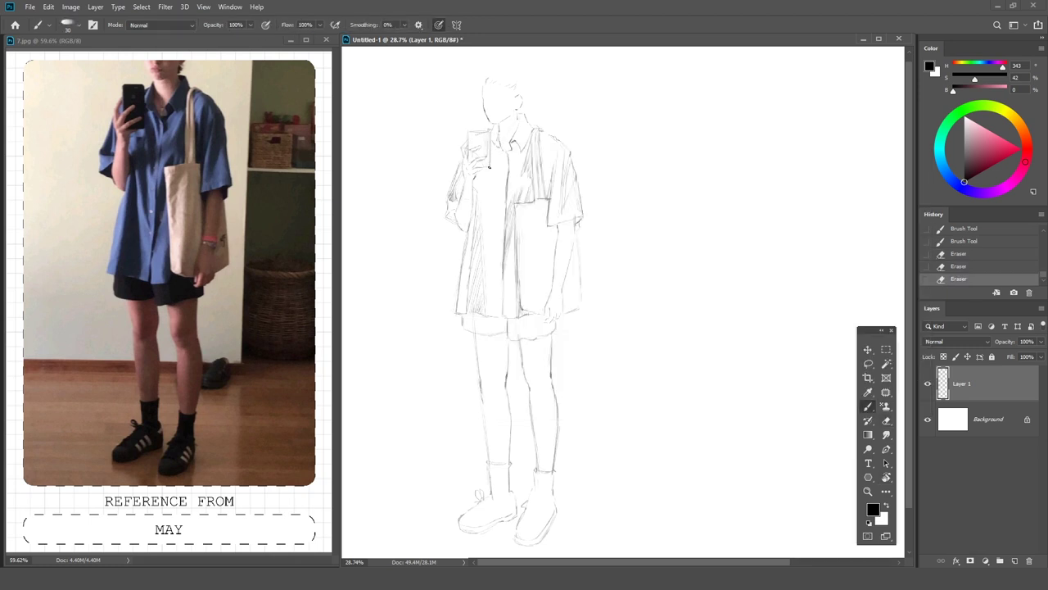
scroll(524, 123, "up", 1)
key("l")
key("ctrl+z")
key("b")
left_click_drag(491, 82, 522, 78)
scroll(524, 246, "down", 1)
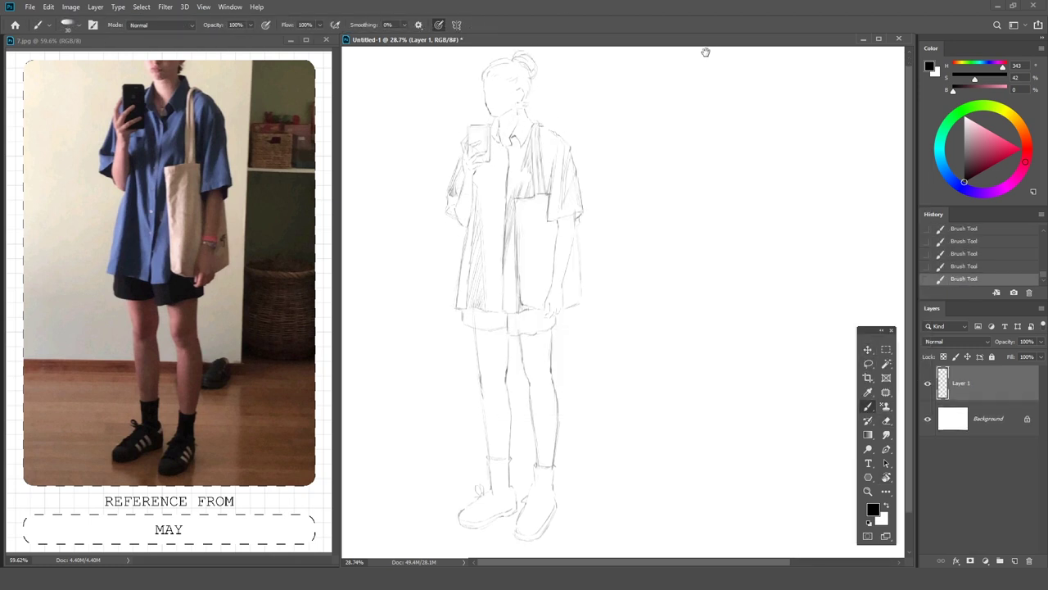
left_click_drag(485, 411, 485, 490)
Lasso and Free Transform the shoe, deselect, and erase part of the right shoe.
key("l")
key("ctrl+t")
key("Return")
key("ctrl+d")
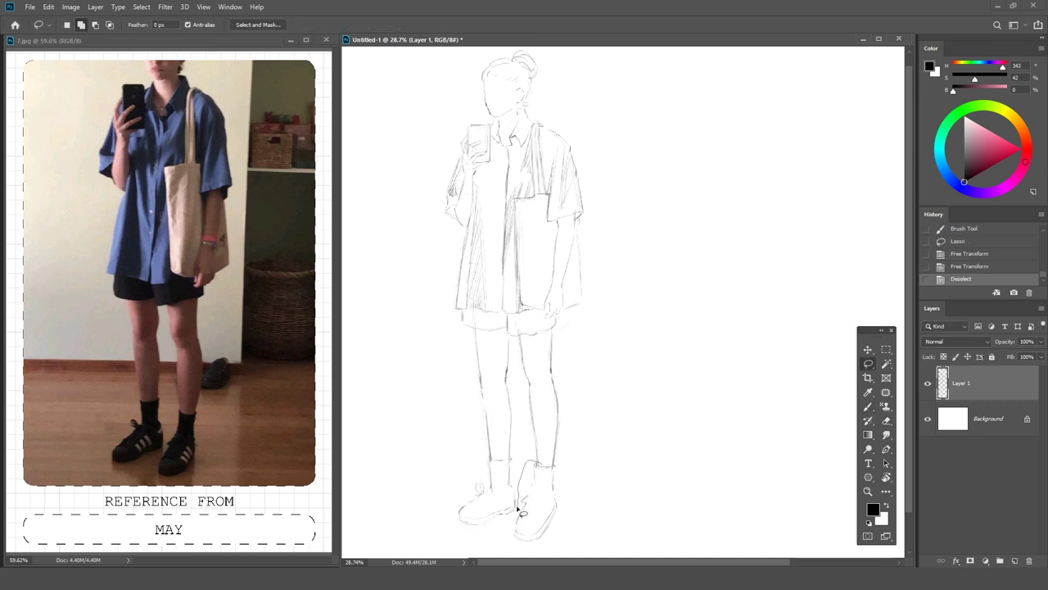
key("e")
left_click(545, 503)
Add small strokes around the right hand and along the shorts hem.
key("b")
left_click_drag(547, 304, 552, 316)
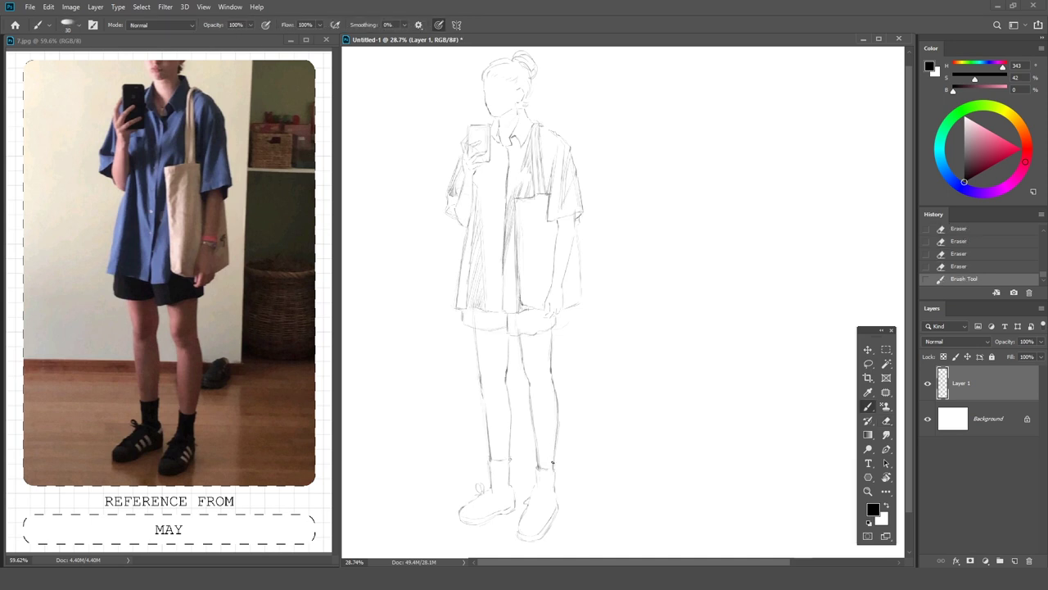
mouse_move(463, 313)
left_mouse_down()
mouse_move(463, 324)
mouse_move(481, 324)
left_mouse_up()
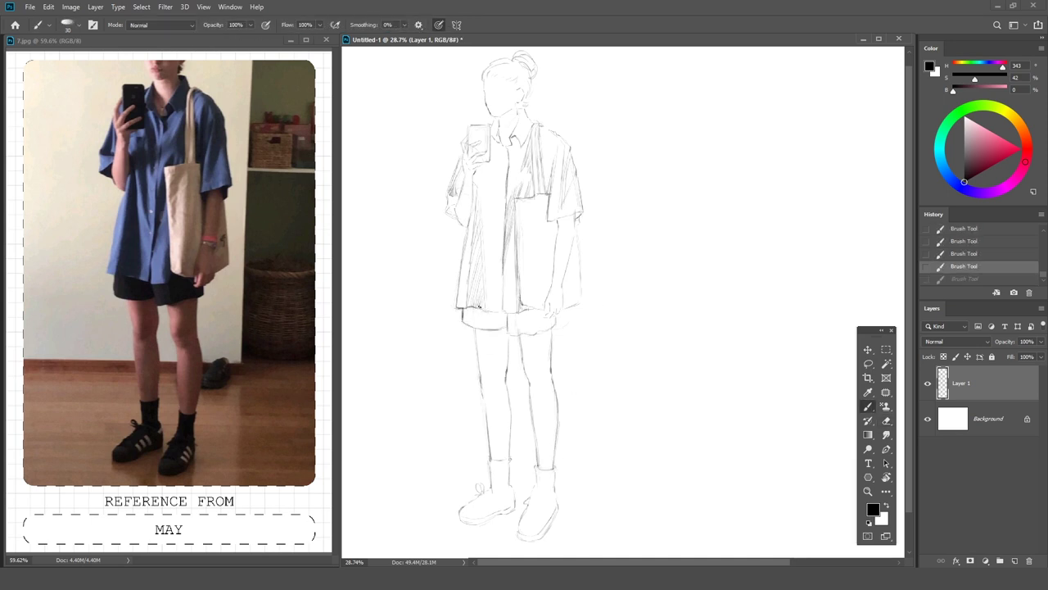
scroll(537, 332, "up", 3)
left_click(495, 324)
left_click_drag(490, 328, 515, 312)
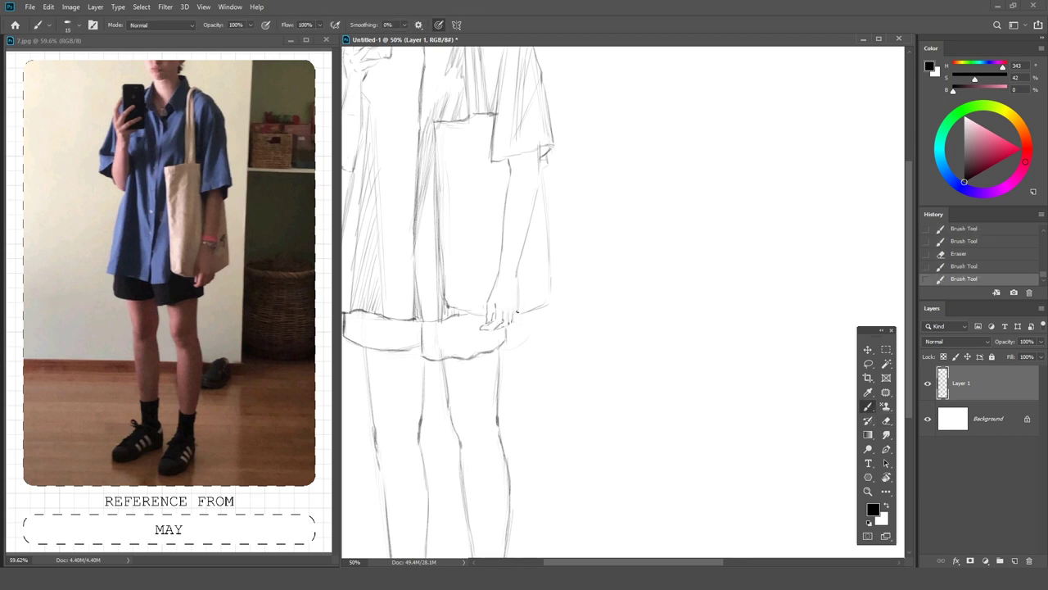
Refine the forearm, left sleeve edge and phone-holding hand, shading the phone.
mouse_move(558, 173)
left_mouse_down()
mouse_move(637, 241)
mouse_move(581, 297)
left_mouse_up()
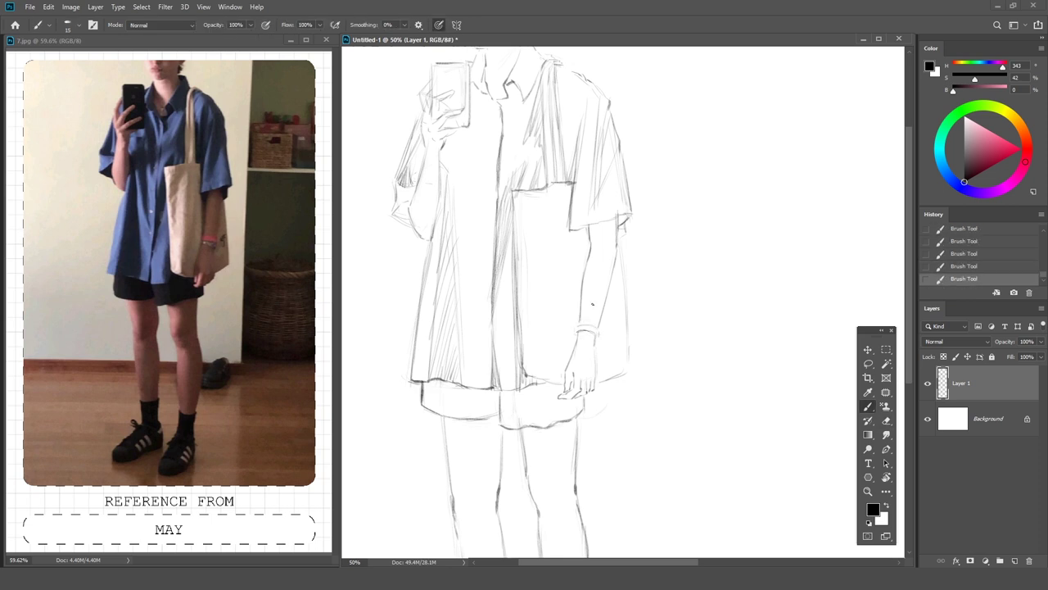
mouse_move(579, 226)
left_mouse_down()
mouse_move(583, 237)
mouse_move(626, 228)
mouse_move(619, 241)
left_mouse_up()
left_click_drag(532, 287, 565, 330)
mouse_move(442, 244)
left_mouse_down()
mouse_move(421, 267)
mouse_move(441, 270)
mouse_move(421, 260)
left_mouse_up()
left_click_drag(455, 149, 459, 194)
mouse_move(473, 115)
left_mouse_down()
mouse_move(472, 131)
mouse_move(500, 156)
mouse_move(466, 141)
left_mouse_up()
left_click_drag(481, 132, 489, 137)
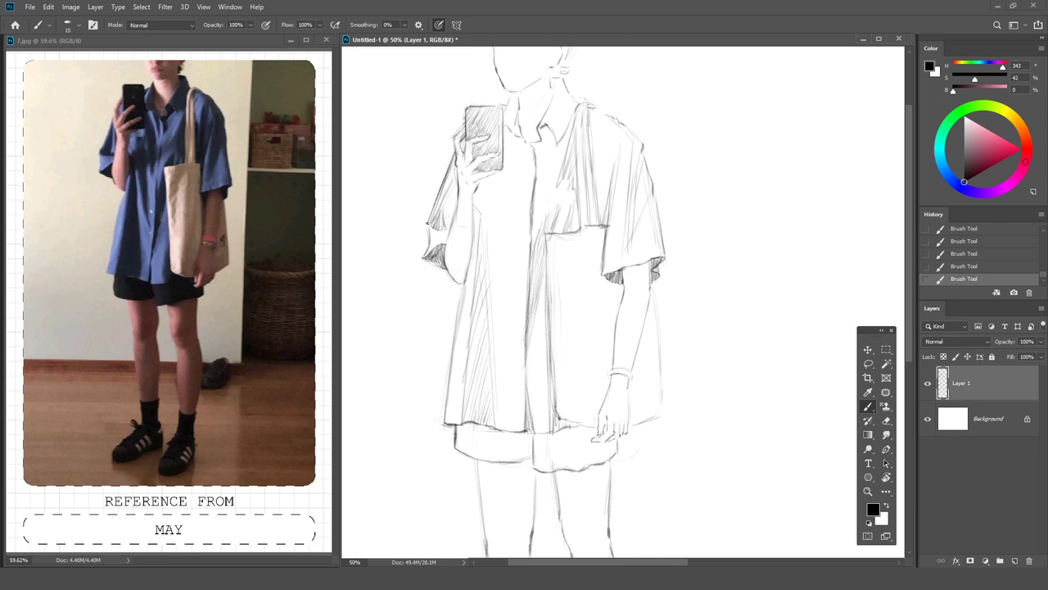
Add faint strokes to the shirt's left front and draw collar and neck details.
left_click_drag(477, 198, 465, 320)
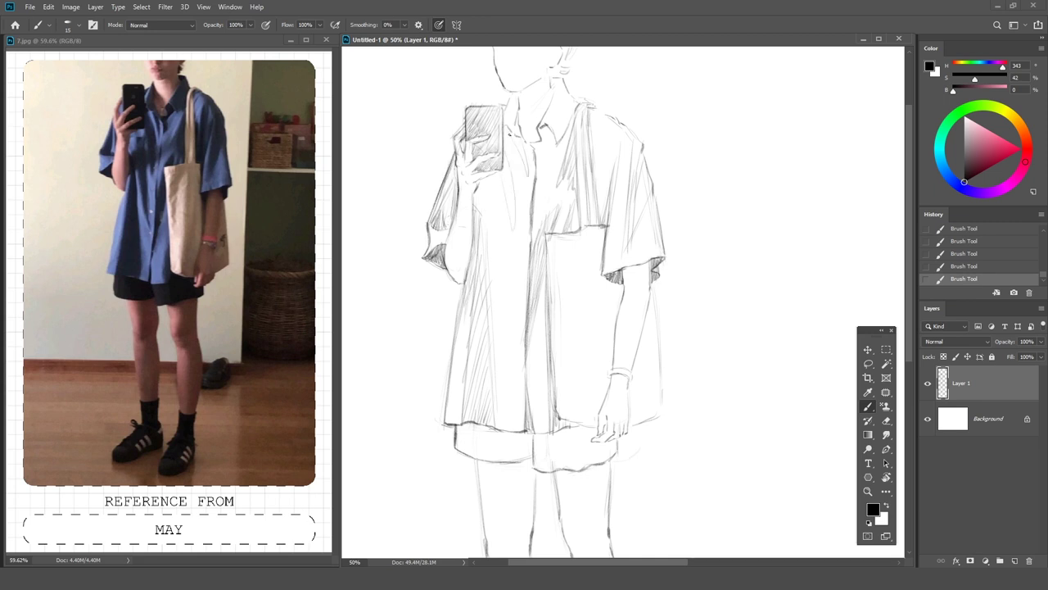
left_click_drag(555, 129, 534, 152)
left_click_drag(553, 78, 552, 146)
left_click_drag(575, 110, 557, 146)
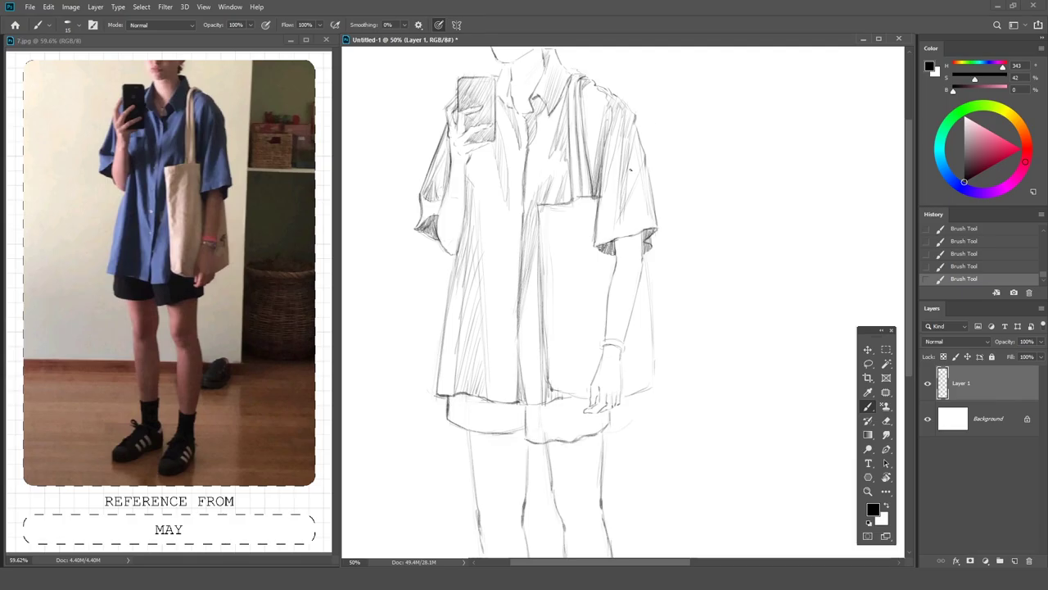
Add vertical fold lines down the shirt front and draw its right hem and side edge.
left_click_drag(560, 205, 549, 255)
left_click_drag(580, 220, 570, 369)
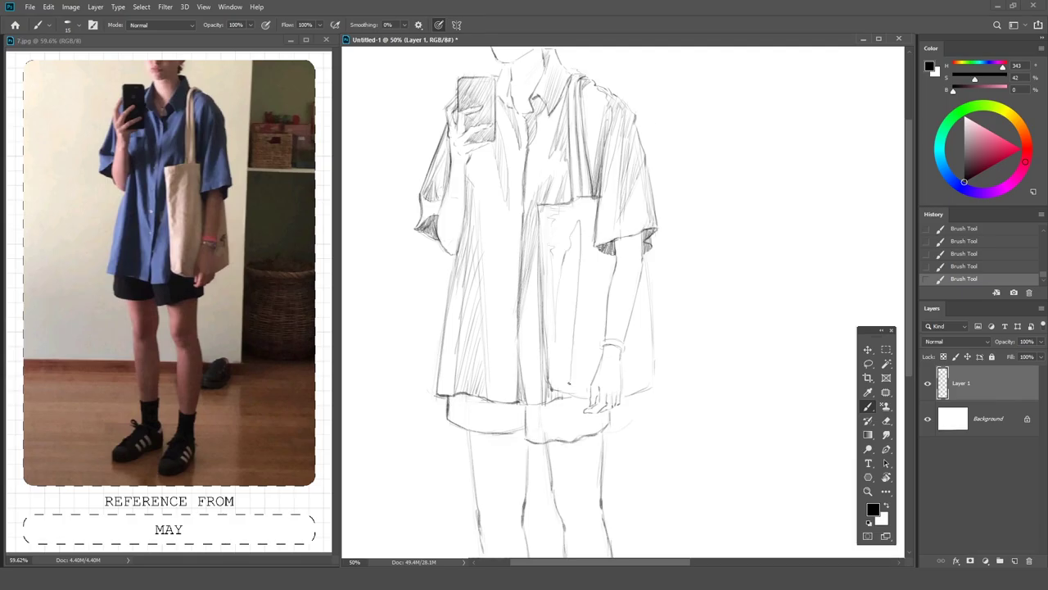
left_click_drag(635, 394, 617, 398)
left_click_drag(645, 256, 654, 382)
left_click_drag(592, 197, 598, 334)
left_click_drag(642, 256, 625, 339)
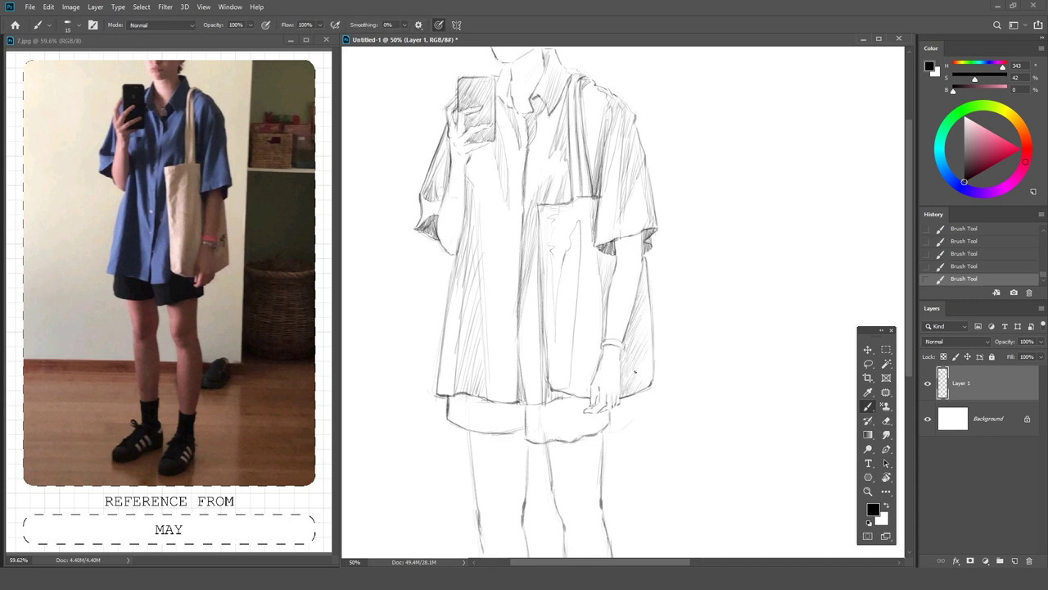
Hatch shading down the shirt front, darken the pocket edge and add detail strokes.
mouse_move(578, 205)
left_mouse_down()
mouse_move(564, 256)
mouse_move(578, 303)
mouse_move(578, 397)
left_mouse_up()
left_click_drag(614, 256, 604, 274)
left_click_drag(626, 357, 618, 404)
left_click_drag(540, 205, 547, 391)
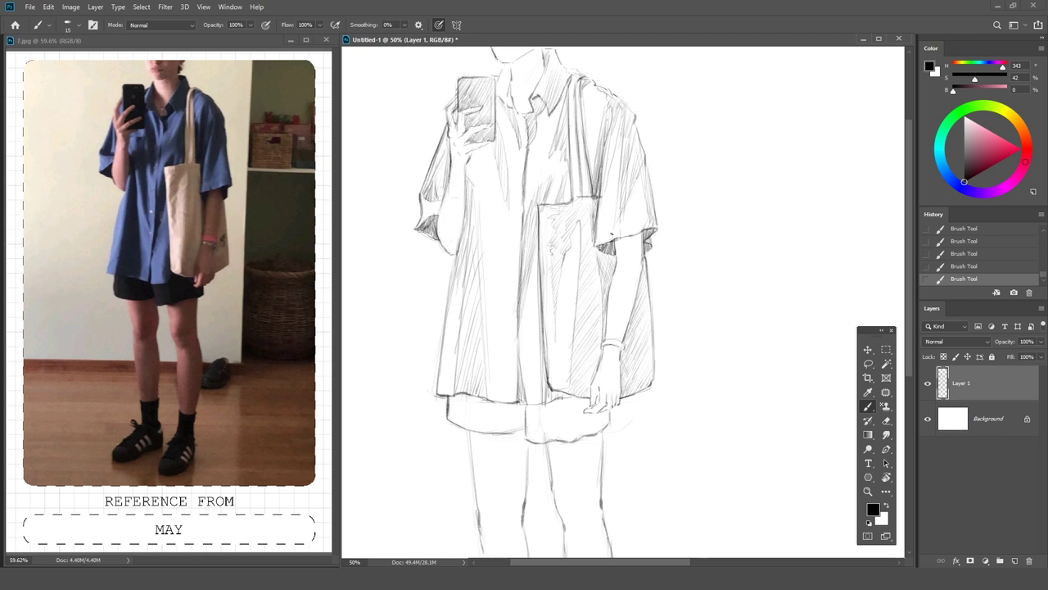
left_click_drag(580, 157, 580, 184)
left_click_drag(468, 199, 457, 255)
left_click_drag(473, 178, 467, 213)
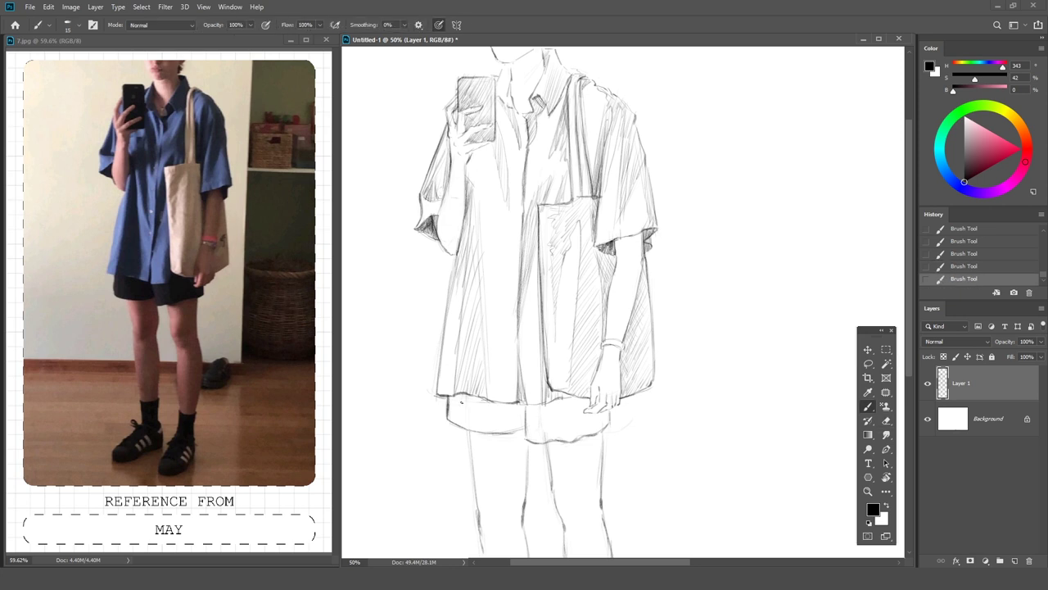
Paint dark shading over the shorts on a new layer placed beneath the sketch.
key("ctrl+shift+n")
key("Return")
left_click_drag(446, 398, 610, 426)
left_click_drag(426, 393, 588, 446)
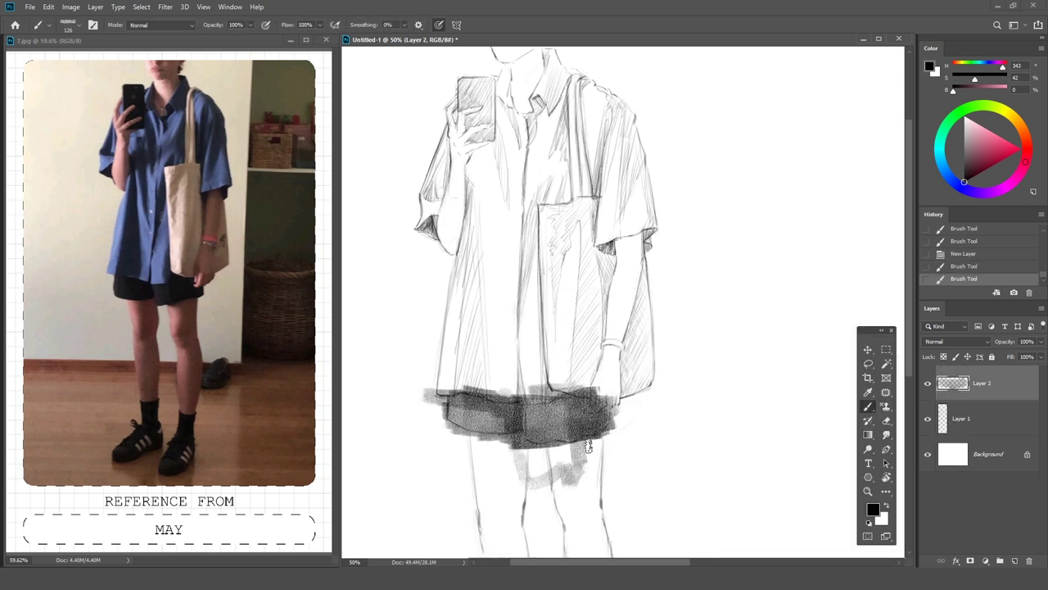
key("ctrl+bracketleft")
left_click(957, 341)
left_click(954, 342)
Erase excess shading around the shorts, below them and along the shirt hem.
key("e")
key("ctrl+plus")
mouse_move(483, 368)
left_mouse_down()
mouse_move(553, 407)
mouse_move(598, 414)
mouse_move(713, 401)
left_mouse_up()
mouse_move(712, 365)
left_mouse_down()
mouse_move(667, 433)
mouse_move(593, 458)
left_mouse_up()
mouse_move(591, 351)
left_mouse_down()
mouse_move(688, 348)
mouse_move(691, 360)
mouse_move(508, 337)
mouse_move(463, 345)
left_mouse_up()
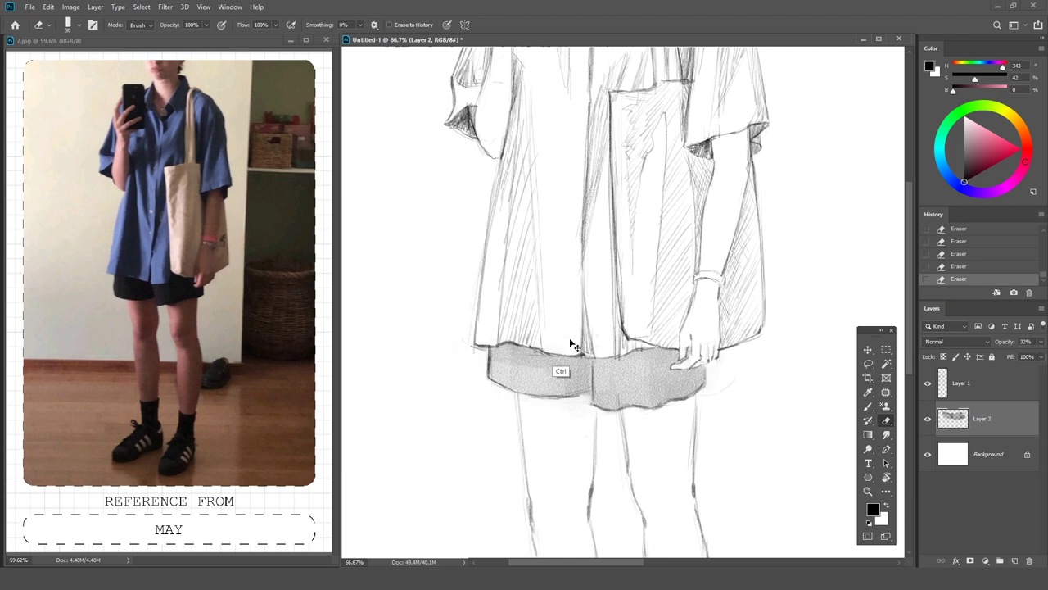
Darken the shorts shading with a Curves adjustment and return to the sketch layer.
key("ctrl+minus")
key("0")
key("ctrl+m")
left_click_drag(796, 370, 795, 363)
key("Return")
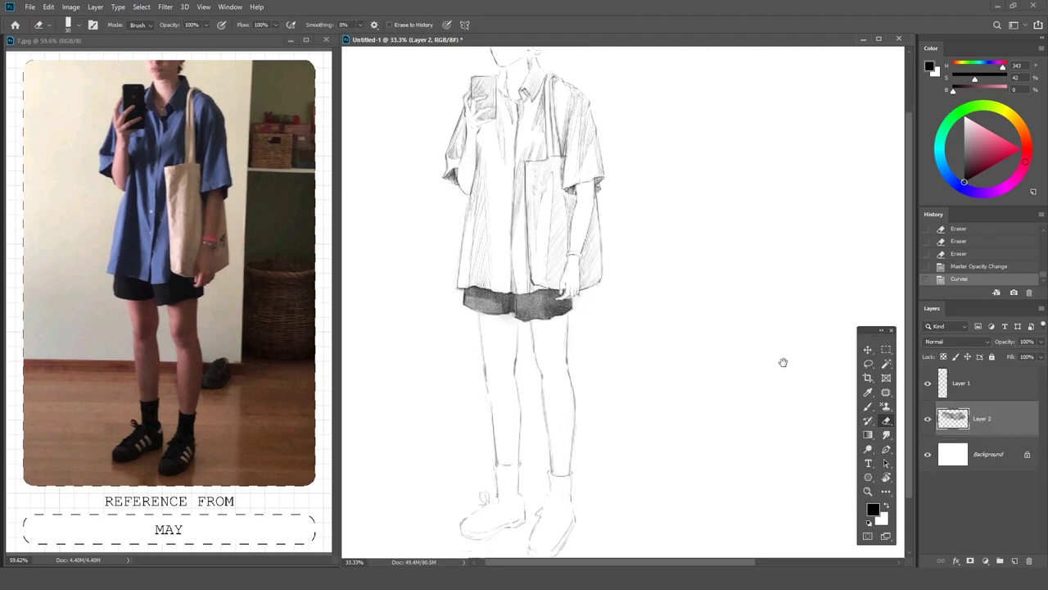
scroll(783, 362, "down", 2)
left_click(962, 382)
Add pencil lines to the shoes.
key("b")
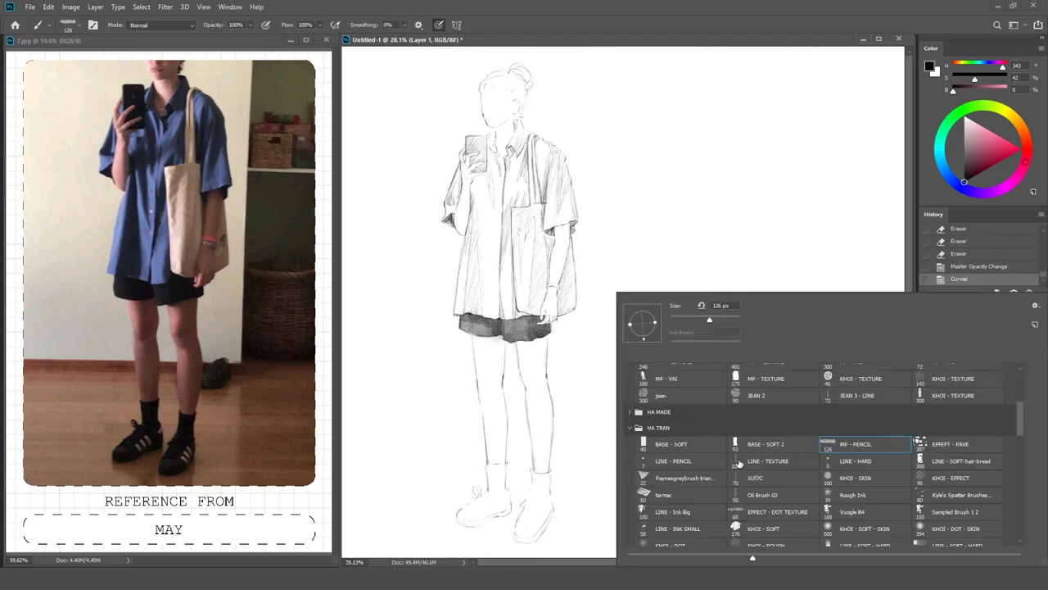
key("ctrl+plus")
left_click_drag(534, 429, 529, 450)
left_click_drag(583, 411, 587, 427)
left_click_drag(576, 428, 580, 449)
key("bracketleft")
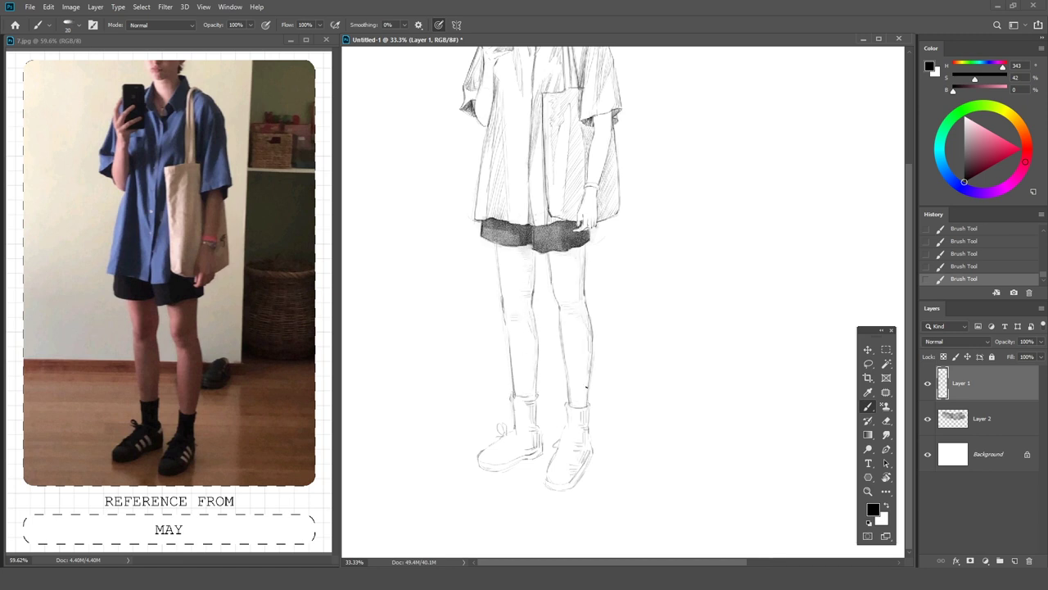
Draw the left leg's outer line, left shoe details and the right leg's edges.
key("ctrl+plus")
key("bracketright")
mouse_move(493, 222)
left_mouse_down()
mouse_move(502, 531)
mouse_move(559, 469)
left_mouse_up()
key("bracketleft")
left_click_drag(463, 475, 496, 447)
left_click_drag(565, 169, 599, 396)
left_click_drag(622, 152, 630, 394)
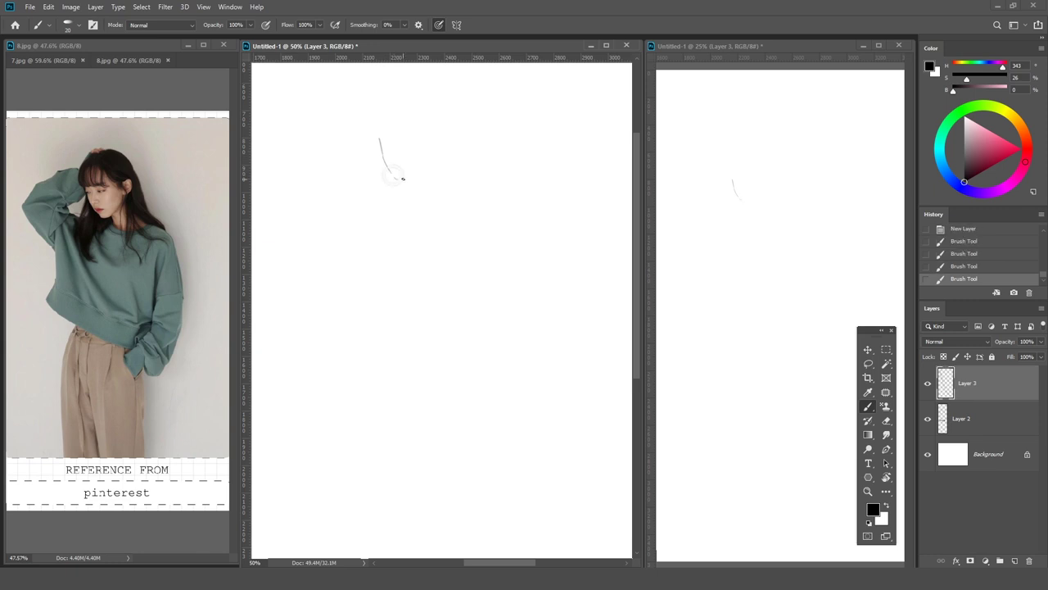
Sketch the second head's chin, ear and crown outline, erasing a stray line.
left_click_drag(395, 177, 423, 161)
left_click_drag(379, 123, 386, 109)
key("e")
mouse_move(381, 152)
left_mouse_down()
mouse_move(378, 119)
mouse_move(421, 172)
left_mouse_up()
key("b")
Nudge the ear outline right with a lasso selection and stroke along the head top.
key("l")
key("Right")
key("Right")
key("ctrl+d")
key("b")
mouse_move(400, 105)
left_mouse_down()
mouse_move(430, 100)
mouse_move(478, 180)
mouse_move(420, 194)
mouse_move(458, 194)
mouse_move(443, 246)
left_mouse_up()
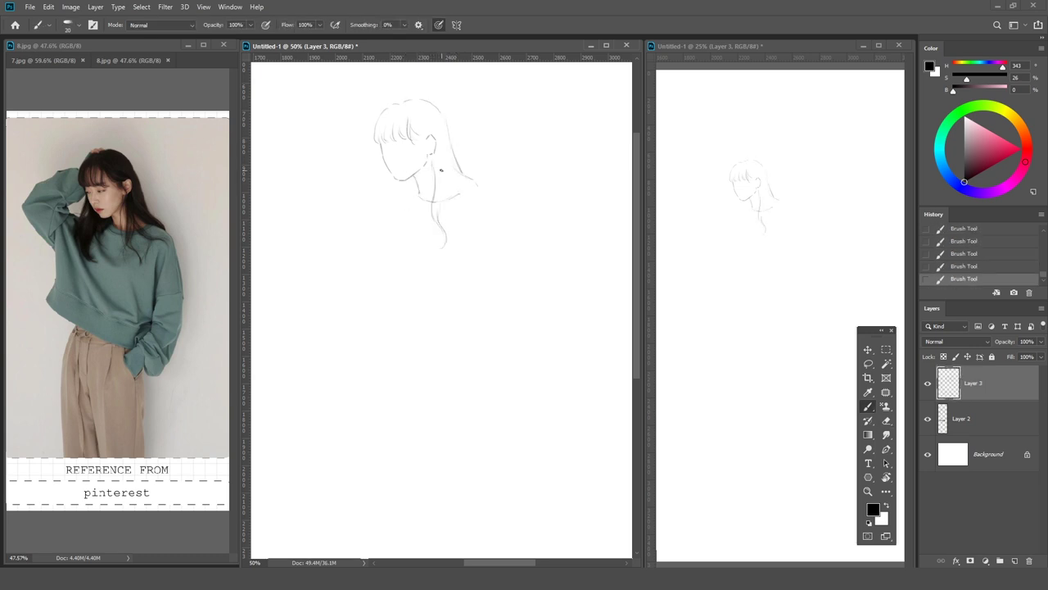
Shift the face and chin outline right and reshape the chin with Free Transform.
scroll(768, 106, "up", 3)
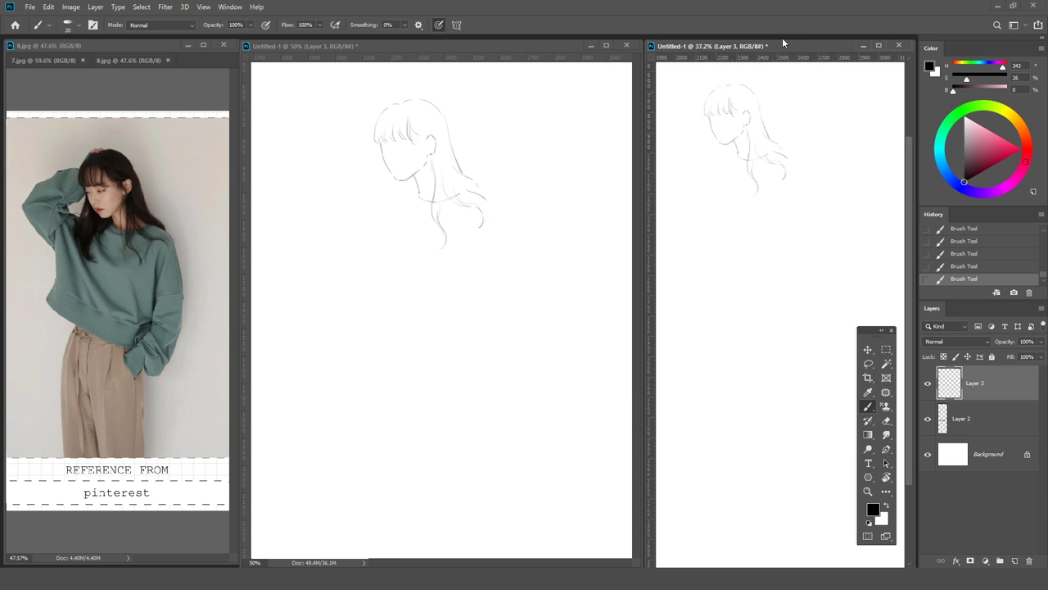
left_click_drag(874, 330, 258, 345)
key("l")
mouse_move(382, 150)
left_mouse_down()
mouse_move(403, 183)
mouse_move(447, 123)
mouse_move(401, 131)
left_mouse_up()
key("Right")
key("ctrl+d")
key("ctrl+t")
key("Return")
key("ctrl+d")
key("b")
Sketch long hair strands on both sides, the forearm curve, the hand and the raised arm.
mouse_move(380, 182)
left_mouse_down()
mouse_move(385, 246)
mouse_move(403, 244)
left_mouse_up()
left_click_drag(414, 190, 410, 222)
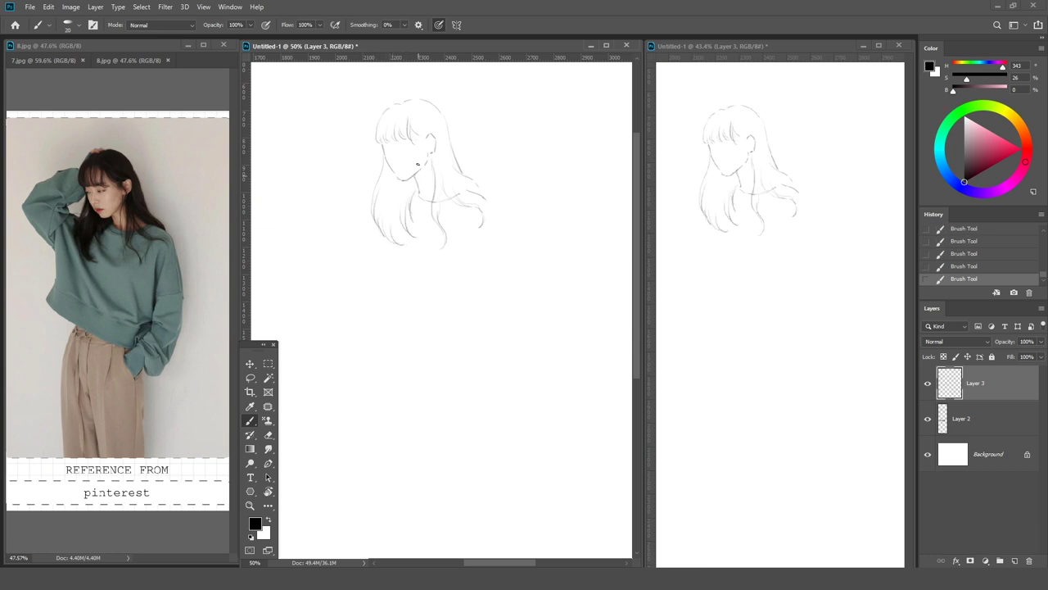
left_click_drag(488, 201, 483, 228)
left_click_drag(480, 234, 475, 311)
left_click_drag(475, 369, 454, 362)
mouse_move(440, 348)
left_mouse_down()
mouse_move(471, 321)
mouse_move(457, 374)
left_mouse_up()
mouse_move(318, 152)
left_mouse_down()
mouse_move(355, 204)
mouse_move(377, 145)
mouse_move(306, 154)
mouse_move(357, 212)
left_mouse_up()
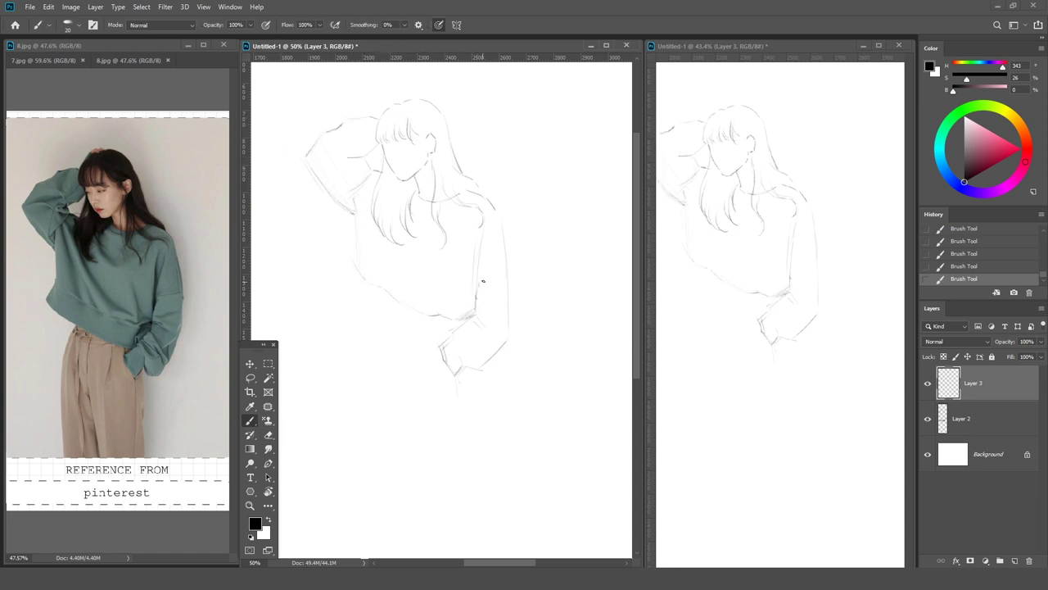
Draw the lower sleeve cuff, erase stray left-torso lines, and draw the lower-left torso and hem.
mouse_move(511, 311)
left_mouse_down()
mouse_move(490, 375)
mouse_move(462, 366)
left_mouse_up()
key("e")
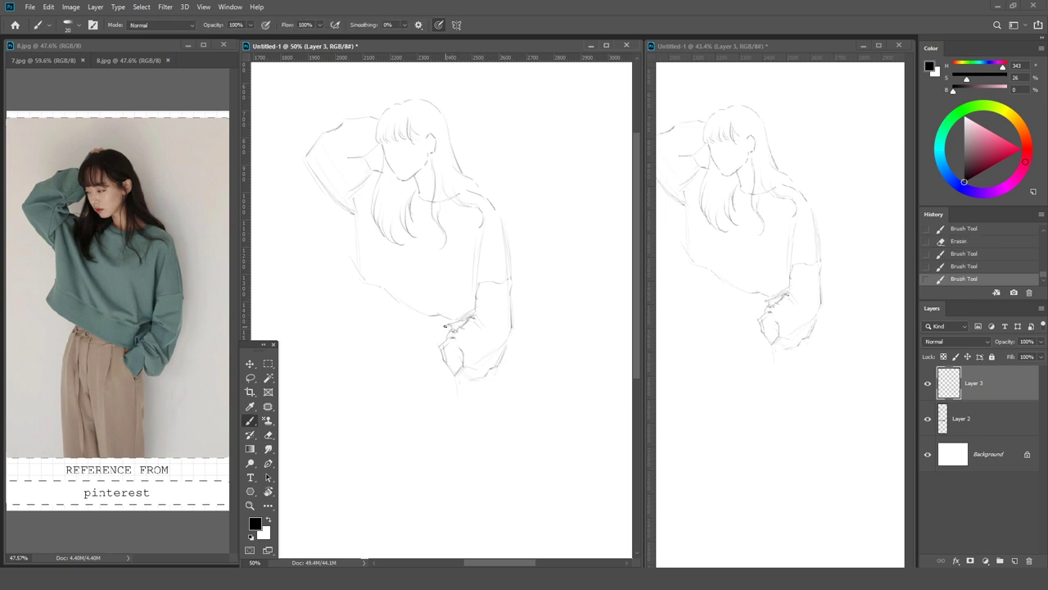
mouse_move(359, 221)
left_mouse_down()
mouse_move(347, 296)
mouse_move(445, 344)
left_mouse_up()
key("b")
mouse_move(360, 305)
left_mouse_down()
mouse_move(383, 326)
mouse_move(362, 356)
mouse_move(361, 508)
left_mouse_up()
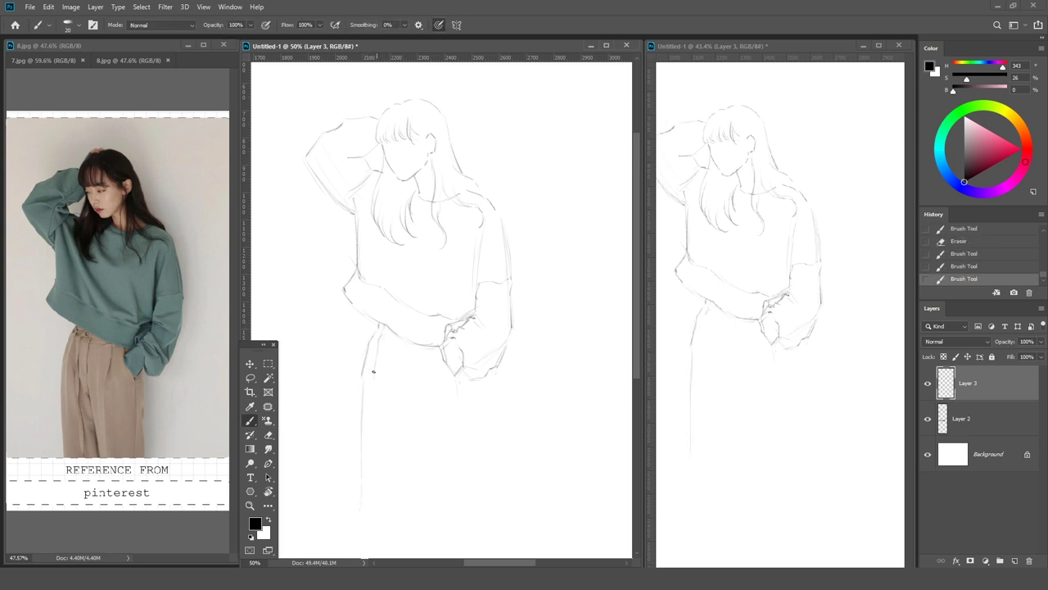
Draw the inner and right trouser leg lines with fold lines below the hand.
left_click_drag(376, 344, 372, 446)
left_click_drag(390, 353, 389, 398)
left_click_drag(399, 325, 408, 492)
left_click_drag(468, 376, 486, 373)
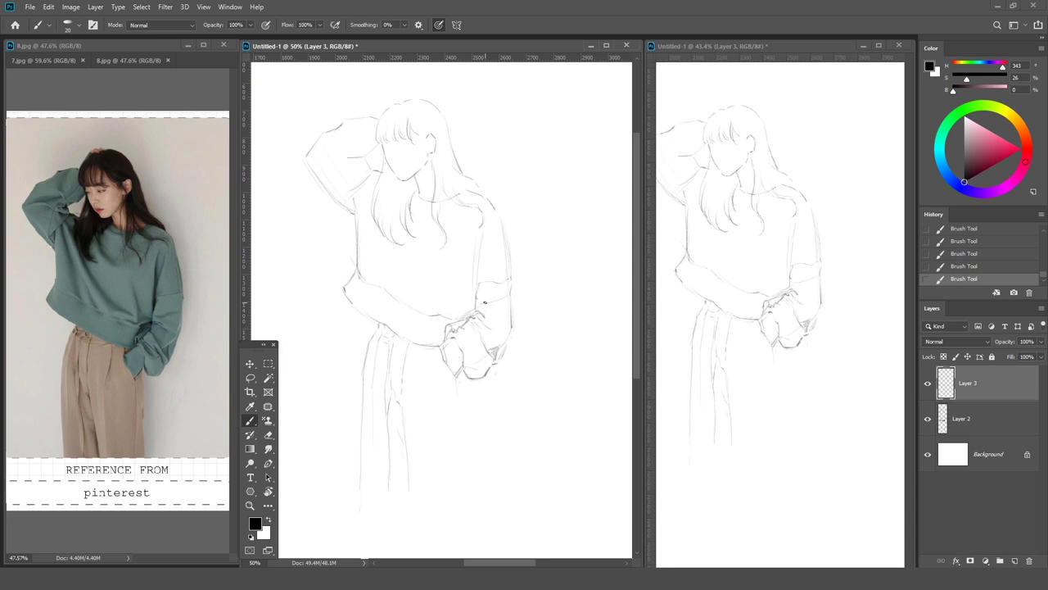
left_click_drag(455, 383, 454, 479)
left_click_drag(464, 377, 466, 483)
left_click_drag(398, 394, 407, 489)
left_click_drag(398, 447, 408, 500)
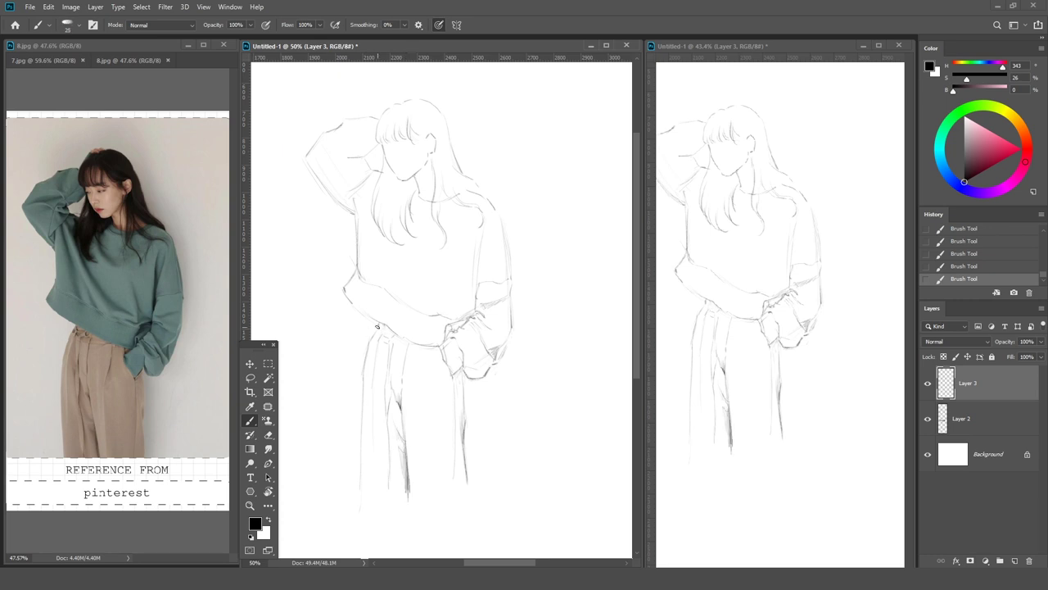
Shade the left trouser leg and darken the right torso and waistband contours.
left_click_drag(374, 367, 378, 432)
mouse_move(373, 392)
left_mouse_down()
mouse_move(374, 457)
mouse_move(390, 422)
left_mouse_up()
mouse_move(475, 225)
left_mouse_down()
mouse_move(475, 310)
mouse_move(475, 229)
left_mouse_up()
left_click_drag(475, 236, 473, 266)
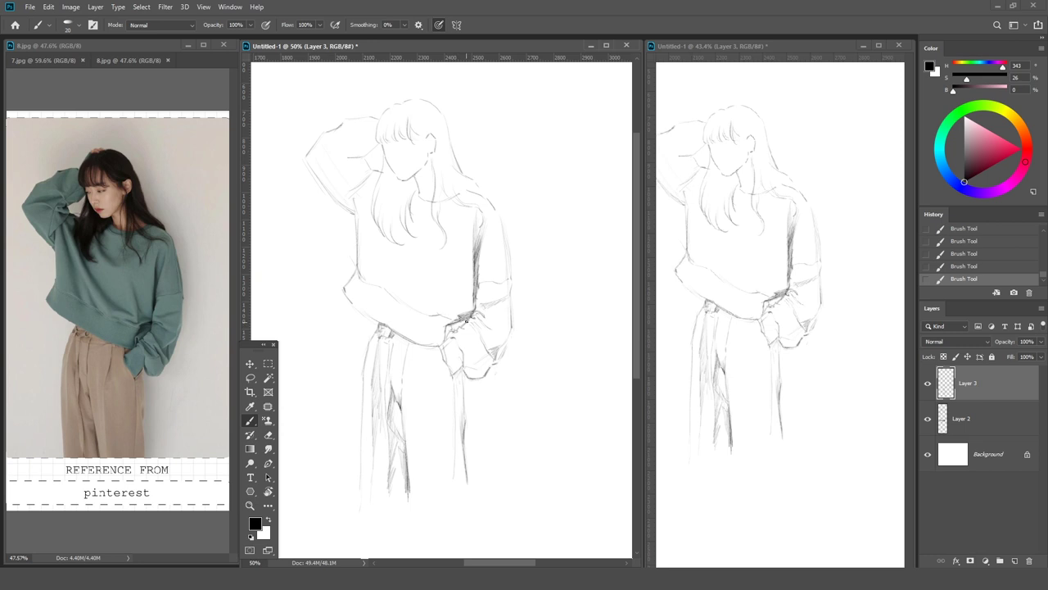
mouse_move(459, 321)
left_mouse_down()
mouse_move(424, 344)
mouse_move(456, 373)
left_mouse_up()
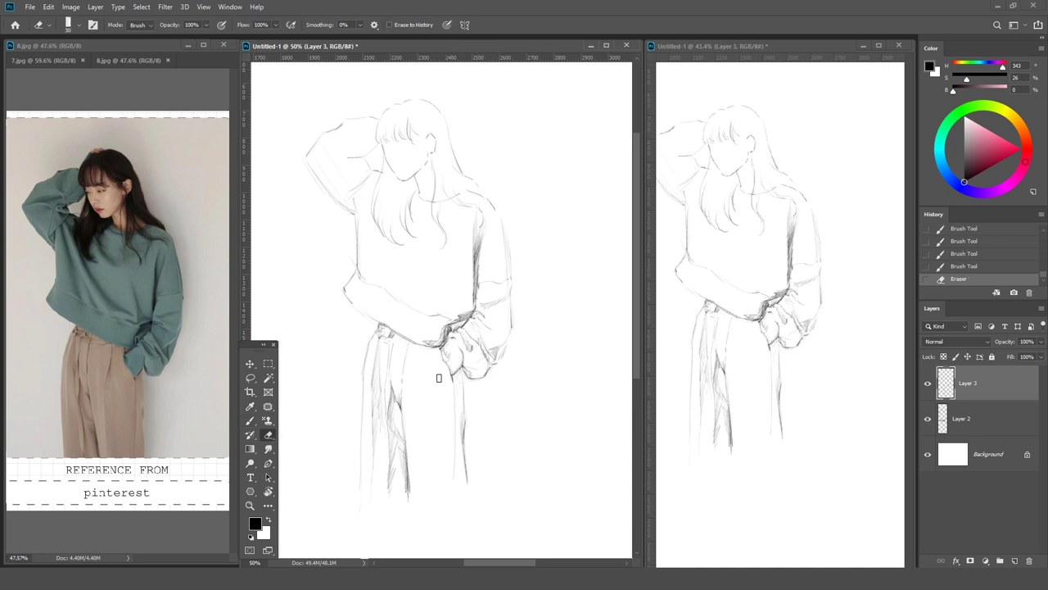
Adjust the second view's width, zoom in with Ctrl++ and add a short trouser stroke.
left_click_drag(647, 245, 620, 245)
left_click_drag(637, 74, 591, 75)
mouse_move(620, 246)
left_mouse_down()
mouse_move(647, 246)
mouse_move(622, 246)
left_mouse_up()
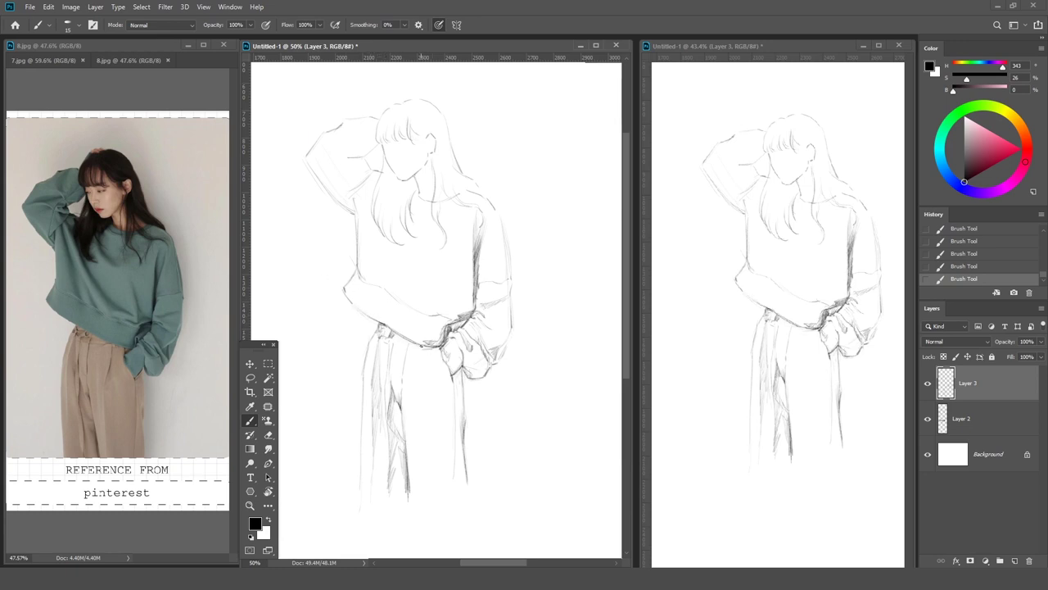
key("ctrl+plus")
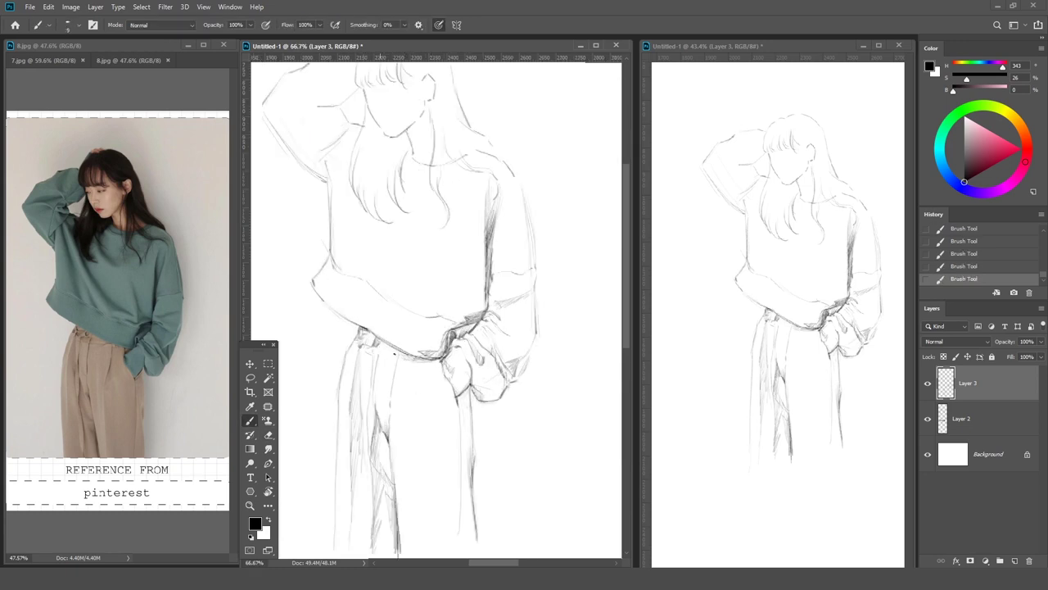
scroll(420, 385, "down", 2)
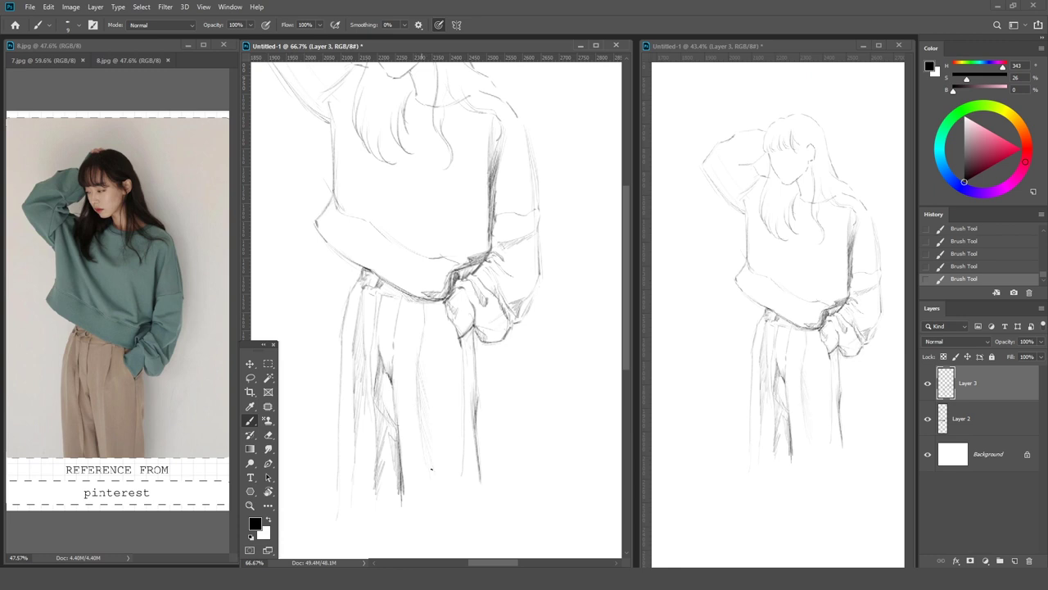
left_click_drag(463, 442, 463, 434)
Darken the right sleeve contour and add a short stroke near the shoulder.
left_click_drag(539, 275, 524, 313)
left_click_drag(539, 264, 539, 220)
left_click_drag(528, 131, 539, 211)
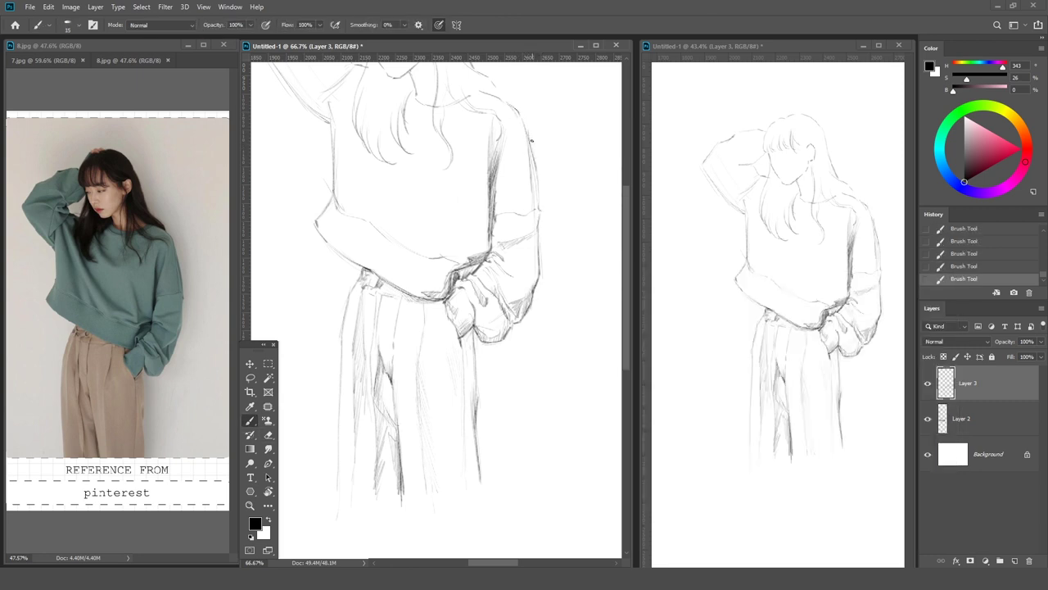
left_click_drag(504, 155, 529, 205)
key("e")
key("b")
left_click_drag(473, 142, 474, 190)
Add hair strands around the face and refine the raised arm and left torso outlines.
scroll(504, 173, "up", 3)
left_click_drag(420, 263, 431, 281)
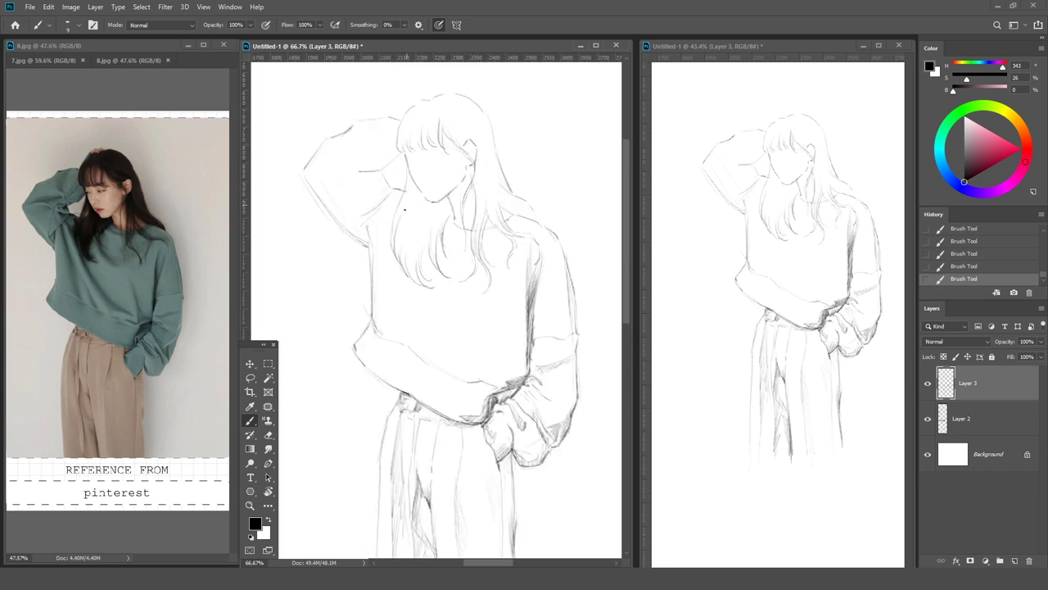
left_click_drag(409, 185, 393, 242)
left_click_drag(329, 134, 351, 127)
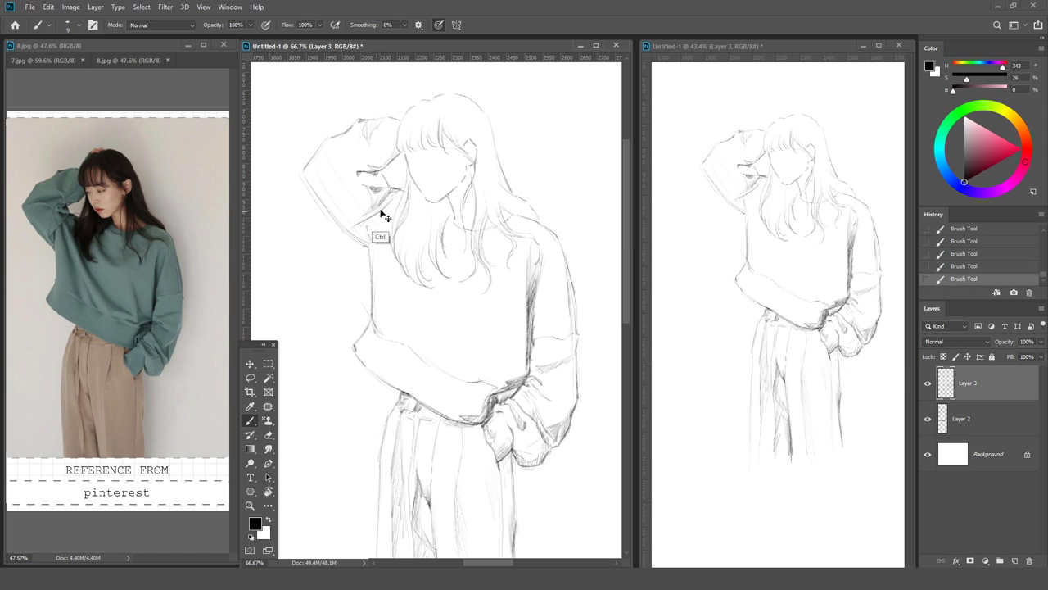
left_click_drag(369, 272, 372, 310)
mouse_move(366, 246)
left_mouse_down()
mouse_move(361, 219)
mouse_move(401, 318)
left_mouse_up()
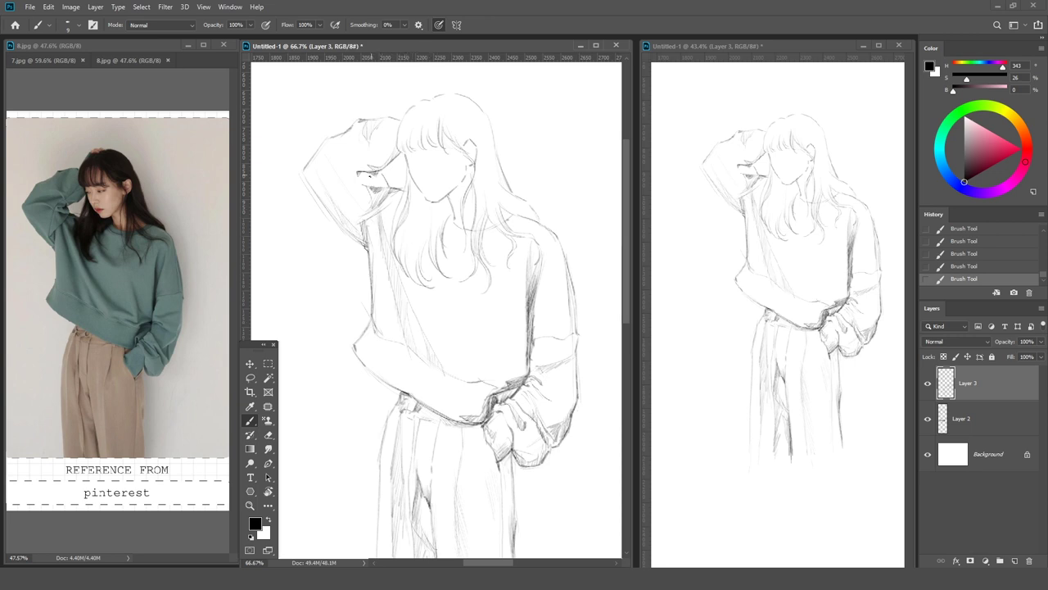
mouse_move(400, 196)
left_mouse_down()
mouse_move(392, 247)
mouse_move(390, 224)
left_mouse_up()
Hatch diagonal shading across the sweatshirt, then undo a stray erasure with Ctrl+Z.
left_click_drag(409, 278, 469, 359)
mouse_move(450, 316)
left_mouse_down()
mouse_move(483, 344)
mouse_move(493, 293)
left_mouse_up()
left_click_drag(508, 375, 521, 345)
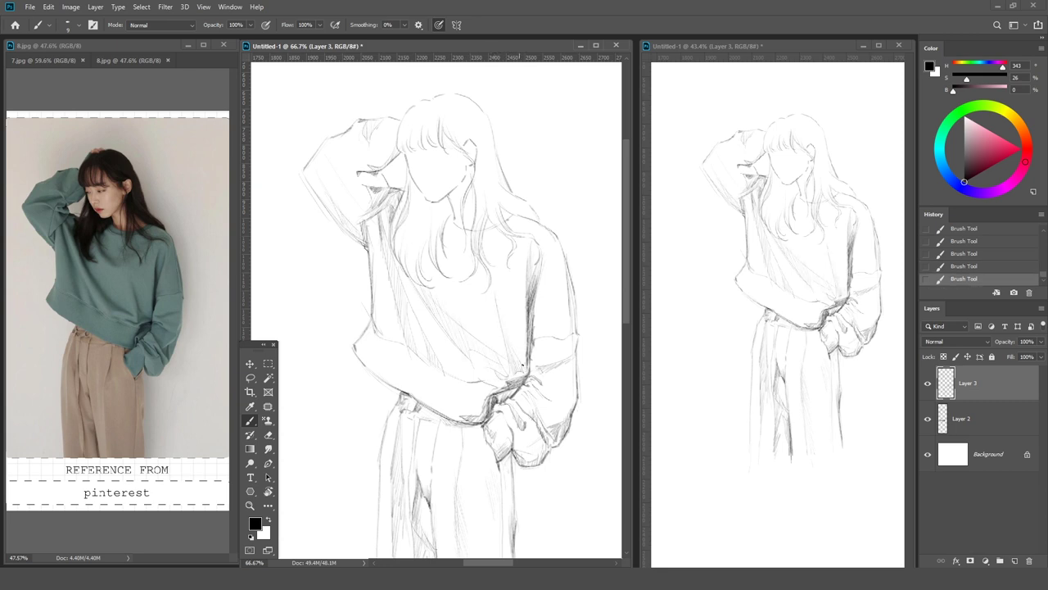
left_click_drag(427, 385, 434, 405)
key("e")
left_click_drag(443, 219, 452, 215)
key("b")
key("ctrl+z")
Add a sleeve stroke and several more hair strands, zooming out with Ctrl+- to view the figure.
left_click_drag(487, 273, 474, 285)
left_click_drag(436, 242, 446, 268)
left_click_drag(402, 163, 392, 262)
left_click_drag(423, 239, 434, 283)
left_click_drag(473, 209, 476, 262)
mouse_move(483, 247)
left_mouse_down()
mouse_move(466, 279)
mouse_move(506, 263)
left_mouse_up()
key("ctrl+minus")
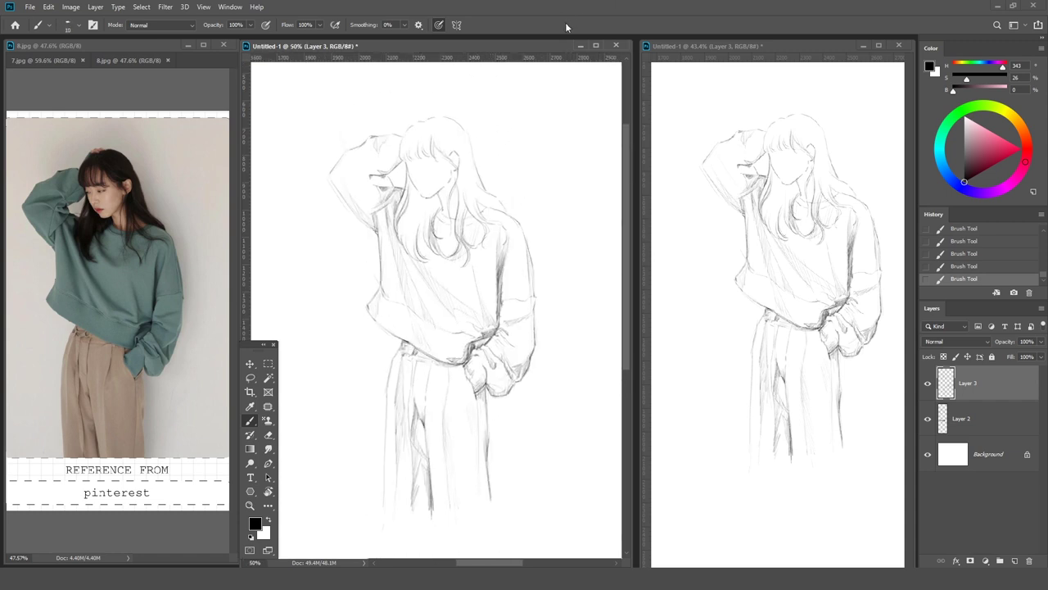
left_click_drag(431, 197, 440, 218)
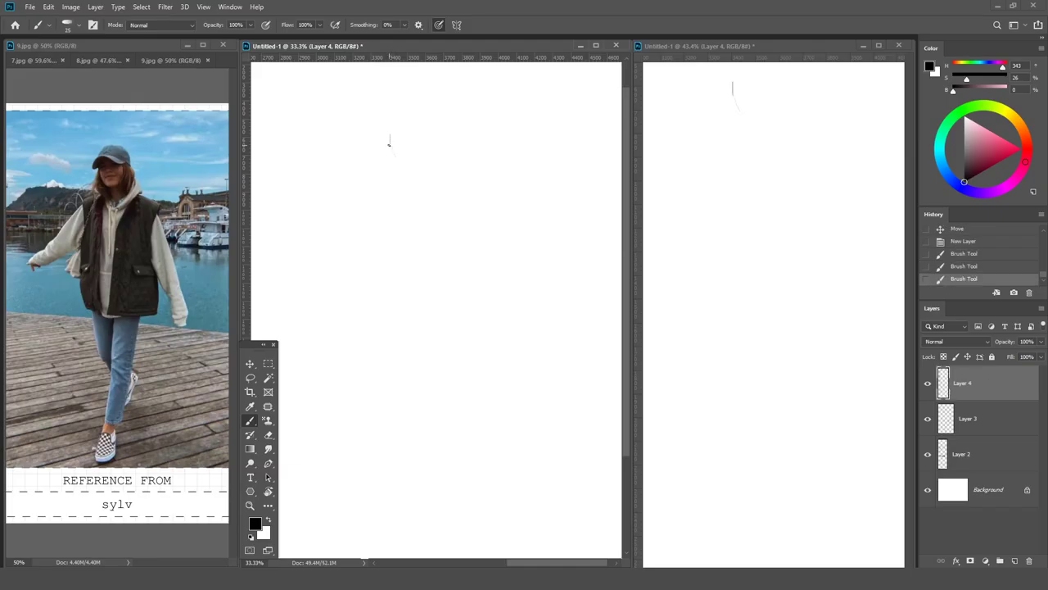
Draw the first curve of the third figure's head outline on Layer 4.
mouse_move(404, 128)
left_mouse_down()
mouse_move(399, 163)
mouse_move(421, 136)
mouse_move(406, 131)
mouse_move(434, 136)
left_mouse_up()
key("e")
key("b")
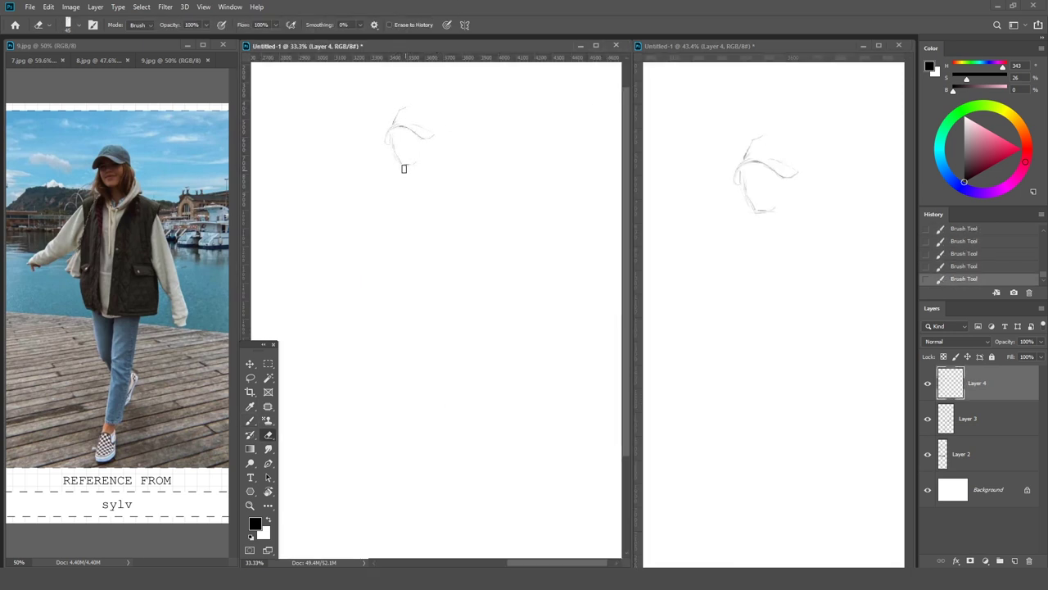
Complete the third head with its cap, then draw the hoodie collar and shoulders.
left_click_drag(402, 166, 424, 105)
mouse_move(392, 138)
left_mouse_down()
mouse_move(397, 157)
mouse_move(441, 135)
mouse_move(416, 161)
mouse_move(423, 165)
mouse_move(381, 176)
mouse_move(421, 189)
mouse_move(449, 158)
mouse_move(414, 192)
left_mouse_up()
key("e")
key("b")
mouse_move(384, 166)
left_mouse_down()
mouse_move(373, 187)
mouse_move(378, 220)
left_mouse_up()
mouse_move(458, 168)
left_mouse_down()
mouse_move(490, 190)
mouse_move(430, 209)
mouse_move(416, 338)
left_mouse_up()
key("e")
key("b")
Draw the torso sides and hem, both right sleeve lines, the left arm and an inner torso line.
mouse_move(414, 339)
left_mouse_down()
mouse_move(488, 337)
mouse_move(488, 283)
left_mouse_up()
left_click_drag(471, 209, 506, 317)
left_click_drag(481, 176, 537, 344)
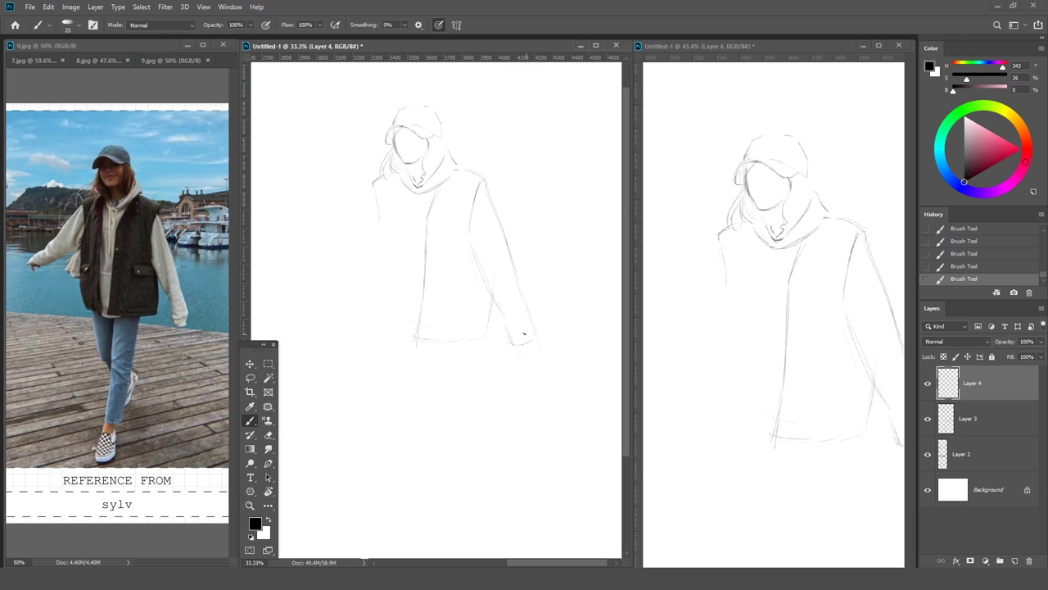
mouse_move(366, 201)
left_mouse_down()
mouse_move(314, 265)
mouse_move(382, 293)
mouse_move(413, 338)
left_mouse_up()
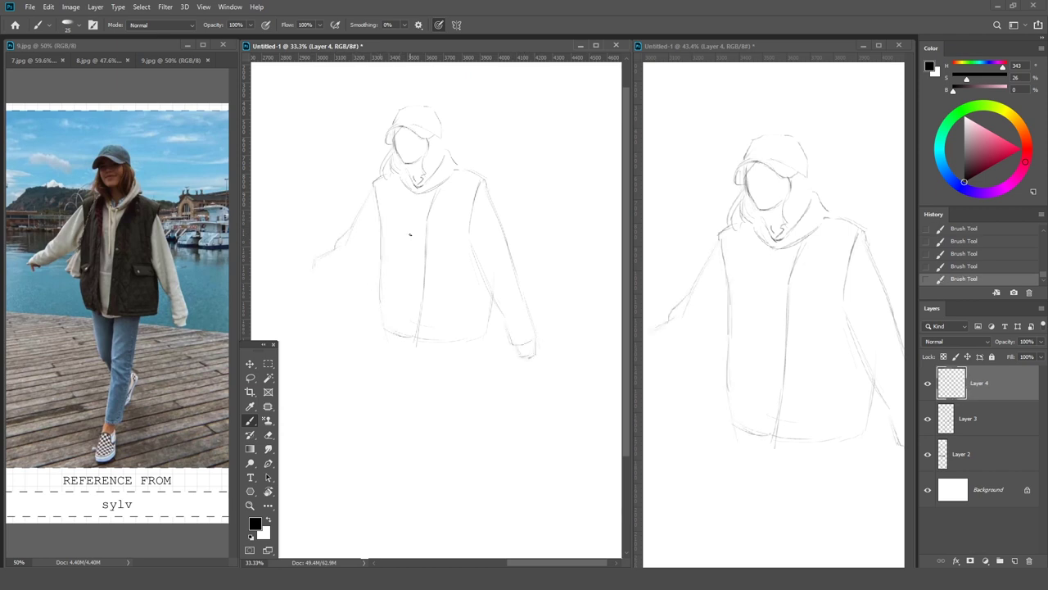
key("l")
key("ctrl+z")
key("b")
mouse_move(398, 195)
left_mouse_down()
mouse_move(402, 327)
mouse_move(509, 343)
left_mouse_up()
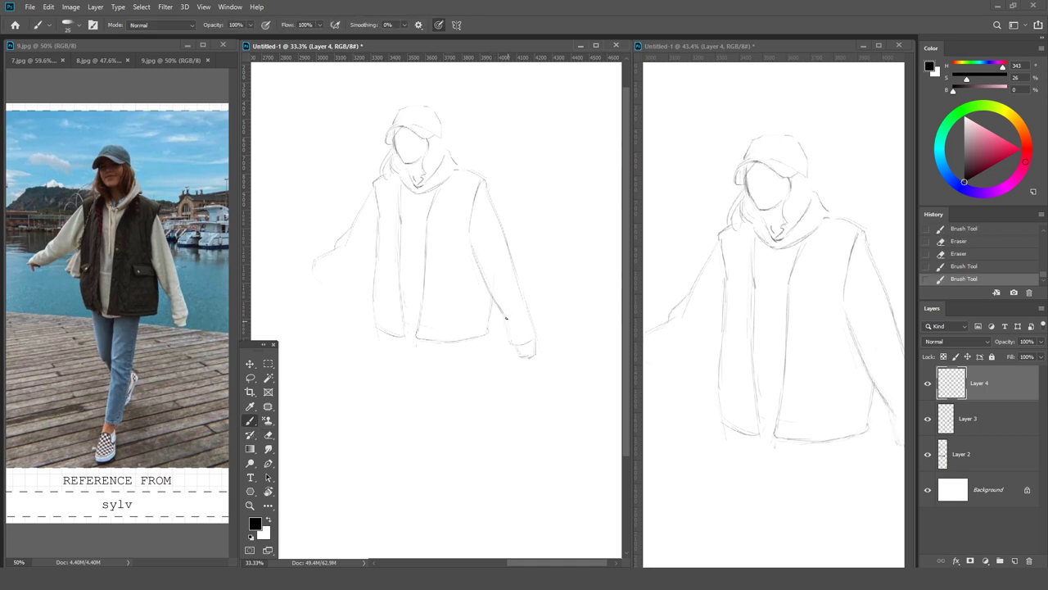
Hatch and darken the right sleeve and define its cuff.
left_click_drag(498, 241, 511, 309)
left_click_drag(470, 219, 497, 277)
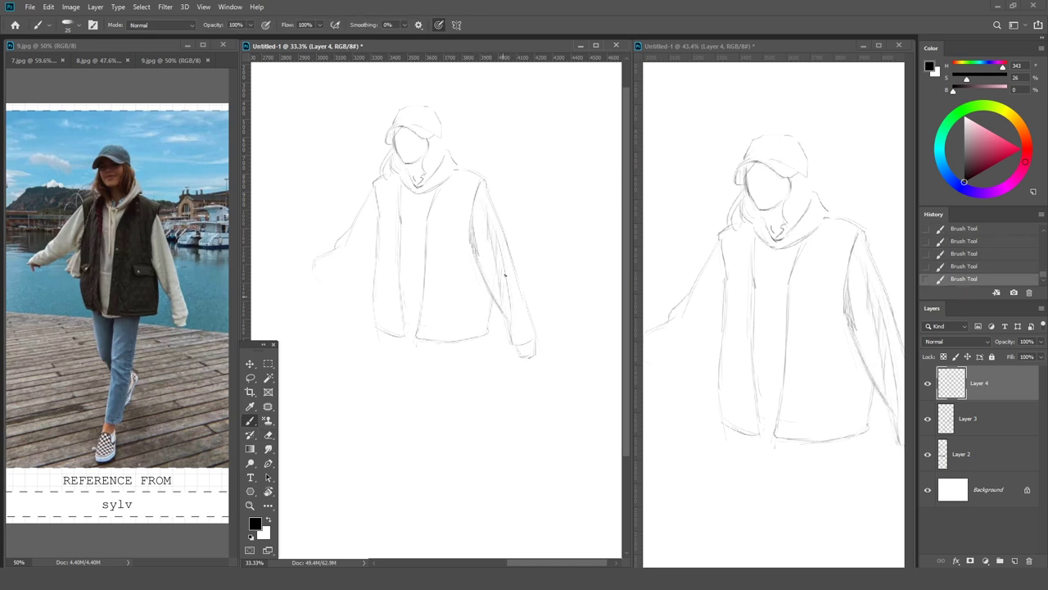
left_click_drag(512, 315, 524, 348)
left_click_drag(519, 339, 529, 358)
left_click_drag(496, 209, 507, 248)
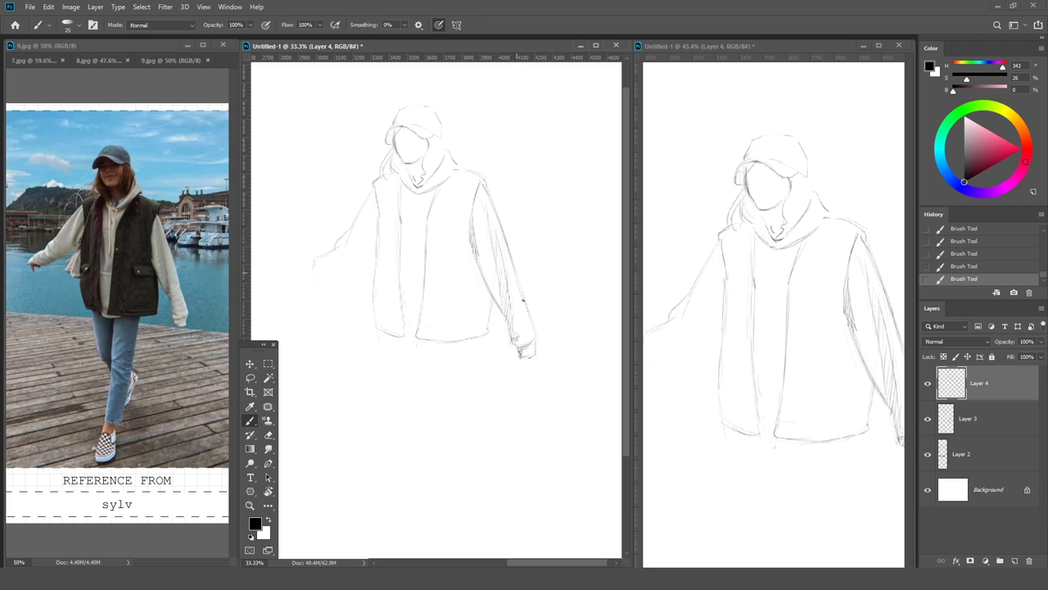
Draw the vest's left edge and bottom and the long leg lines, undoing a shin erasure.
left_click_drag(372, 285, 403, 403)
left_click_drag(401, 395, 413, 414)
scroll(420, 363, "down", 1)
scroll(750, 90, "down", 3)
left_click_drag(433, 336, 418, 468)
left_click_drag(473, 300, 420, 465)
key("e")
mouse_move(434, 368)
left_mouse_down()
mouse_move(447, 383)
mouse_move(442, 358)
left_mouse_up()
key("ctrl+z")
key("ctrl+z")
key("ctrl+z")
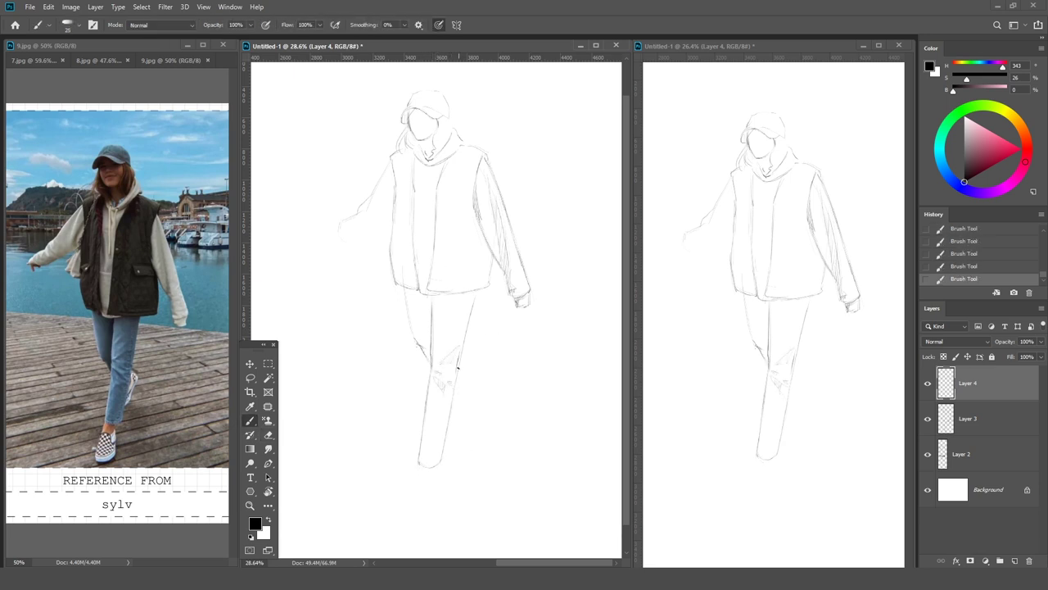
Draw along the right leg, darken the vest's bottom edge and add right sleeve strokes.
left_click_drag(475, 291, 455, 388)
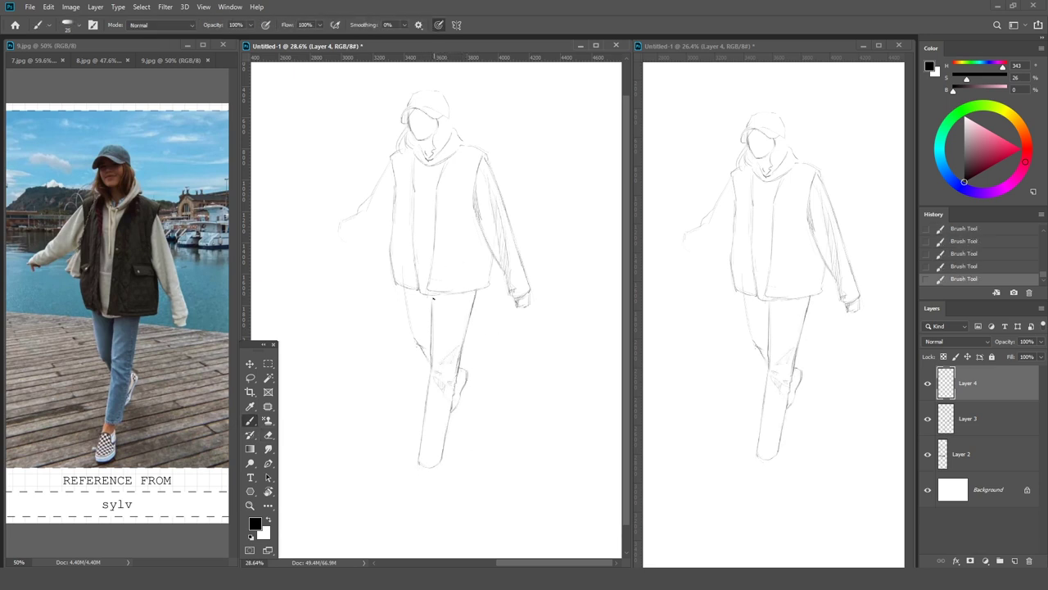
left_click_drag(428, 290, 458, 290)
key("e")
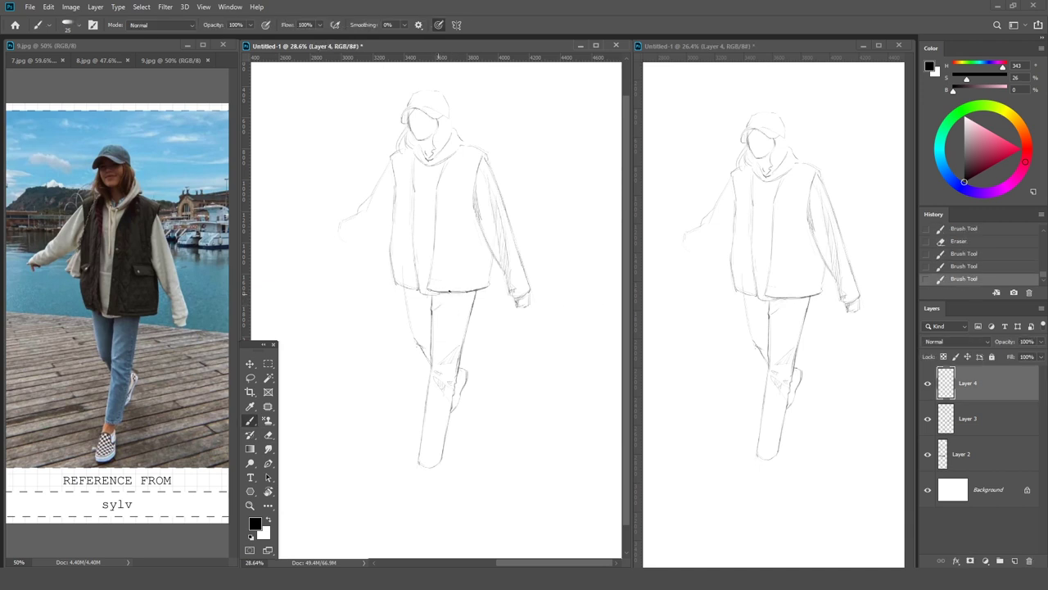
key("b")
left_click_drag(490, 246, 491, 283)
left_click_drag(479, 218, 511, 295)
Shade the left upper sleeve and sketch the left hand.
mouse_move(389, 181)
left_mouse_down()
mouse_move(374, 228)
mouse_move(394, 247)
mouse_move(392, 215)
mouse_move(370, 208)
mouse_move(368, 233)
mouse_move(321, 236)
mouse_move(320, 250)
mouse_move(335, 251)
mouse_move(316, 241)
left_mouse_up()
key("e")
key("b")
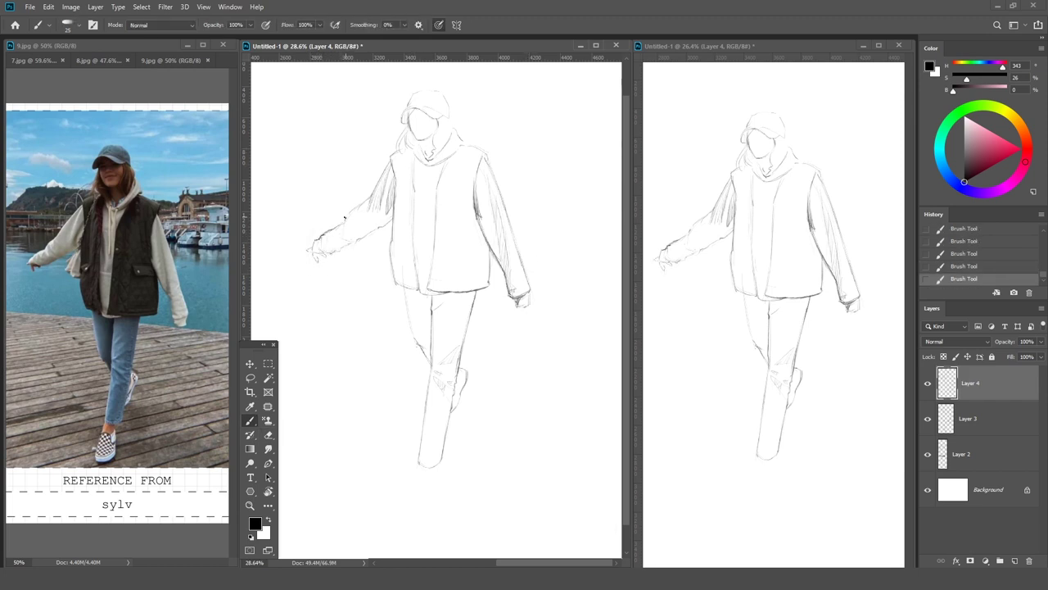
left_click_drag(329, 251, 378, 218)
key("ctrl+z")
Add a waist stroke, the left shoe and the hair line beside the face.
mouse_move(430, 311)
left_mouse_down()
mouse_move(424, 293)
mouse_move(427, 308)
left_mouse_up()
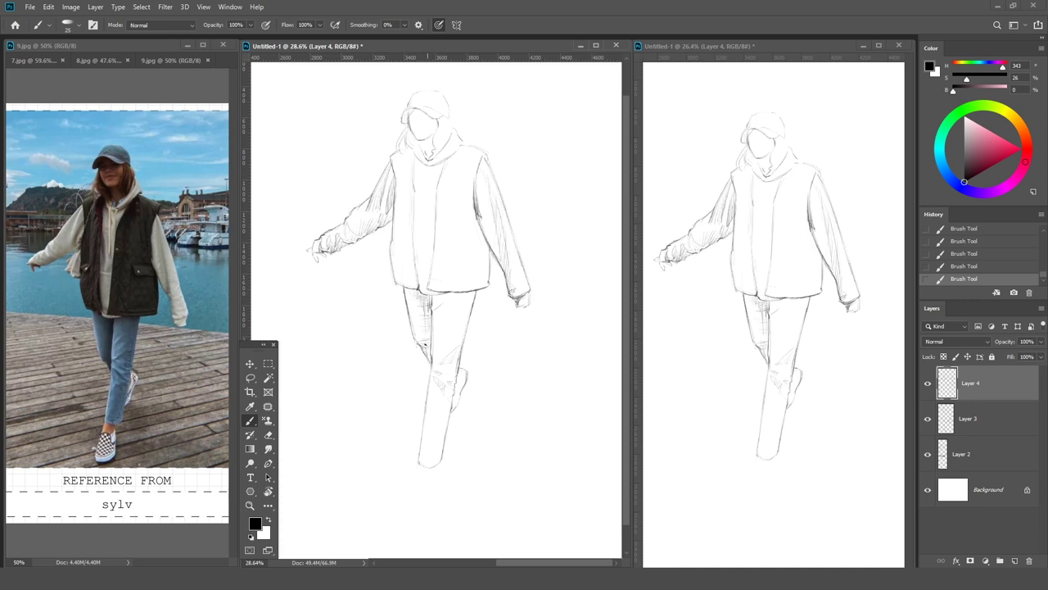
mouse_move(419, 461)
left_mouse_down()
mouse_move(415, 483)
mouse_move(433, 501)
mouse_move(419, 488)
left_mouse_up()
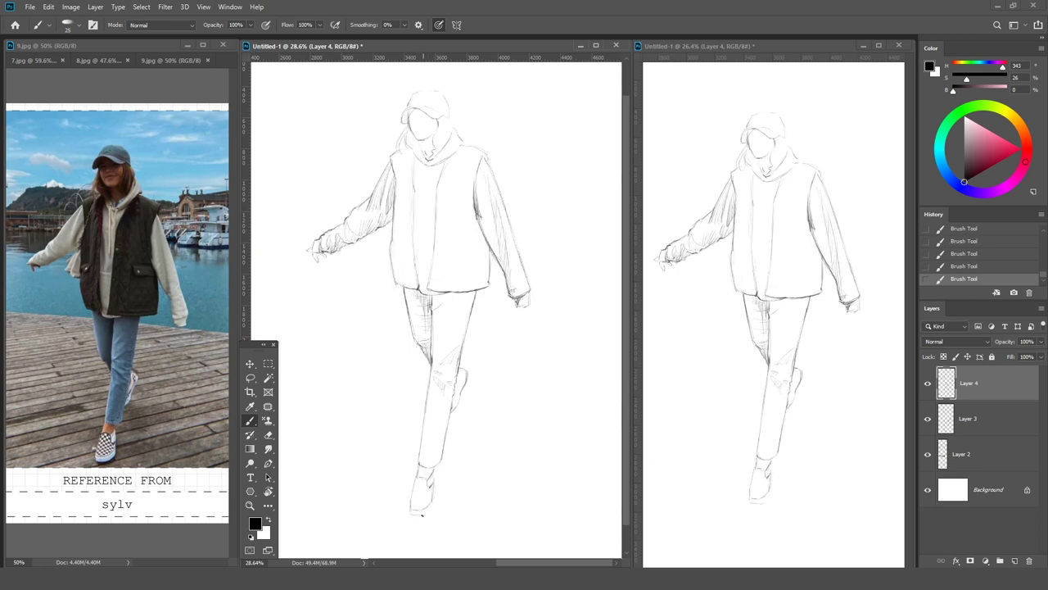
key("e")
key("b")
left_click_drag(412, 118, 422, 140)
Erase stray marks near the vest centre and add hair strands beside the face.
key("e")
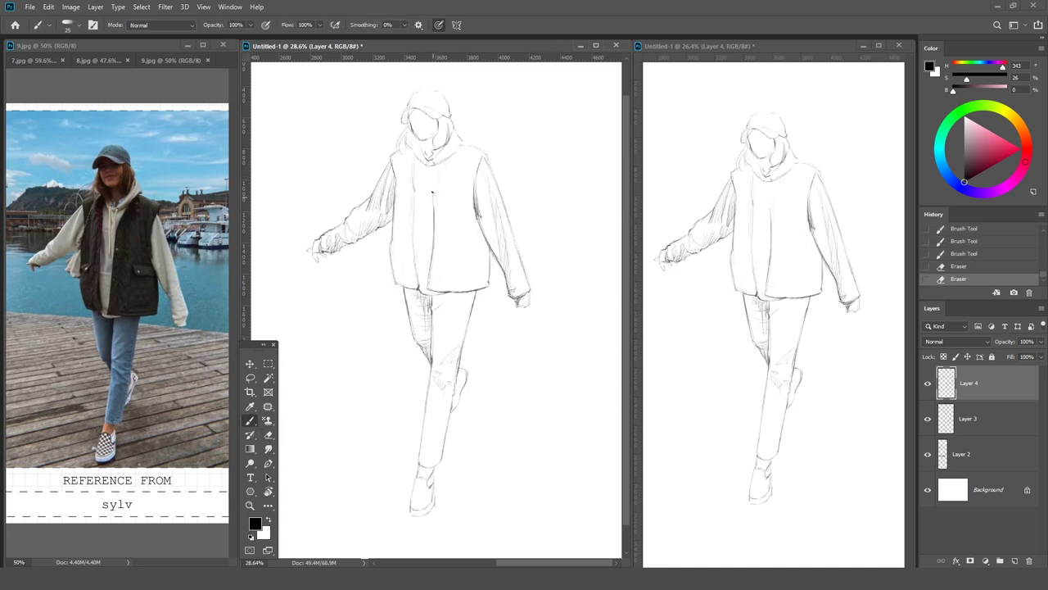
left_click_drag(439, 168, 426, 219)
mouse_move(416, 152)
left_mouse_down()
mouse_move(410, 136)
mouse_move(430, 369)
left_mouse_up()
Try moving the arm and nudging the hair strokes, then undo those adjustments.
key("l")
key("v")
key("ctrl+z")
key("b")
key("ctrl+z")
key("v")
key("Left")
key("z")
left_click(409, 139)
key("ctrl+z")
key("ctrl+z")
key("ctrl+z")
key("ctrl+z")
Sketch the hood around the neck, the hoodie drawstrings and a line beside the zipper.
key("e")
key("b")
mouse_move(470, 149)
left_mouse_down()
mouse_move(450, 161)
mouse_move(452, 175)
left_mouse_up()
mouse_move(506, 144)
left_mouse_down()
mouse_move(416, 248)
mouse_move(424, 396)
left_mouse_up()
left_click_drag(495, 318, 544, 325)
Draw the left pocket flap and snap buttons on the pocket flaps.
key("e")
key("b")
left_click_drag(490, 318, 491, 319)
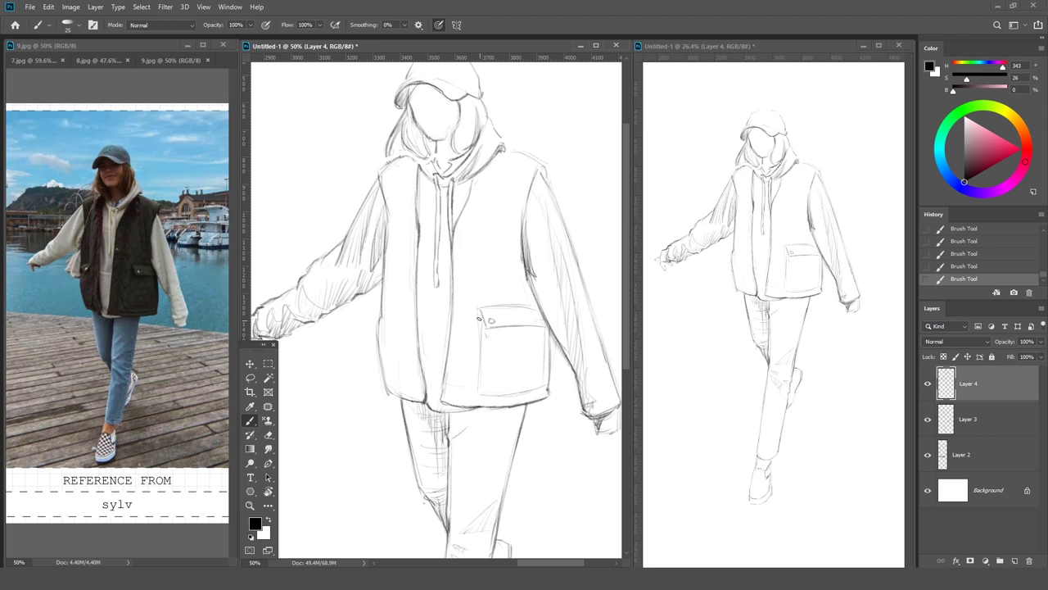
mouse_move(378, 315)
left_mouse_down()
mouse_move(405, 310)
mouse_move(409, 390)
left_mouse_up()
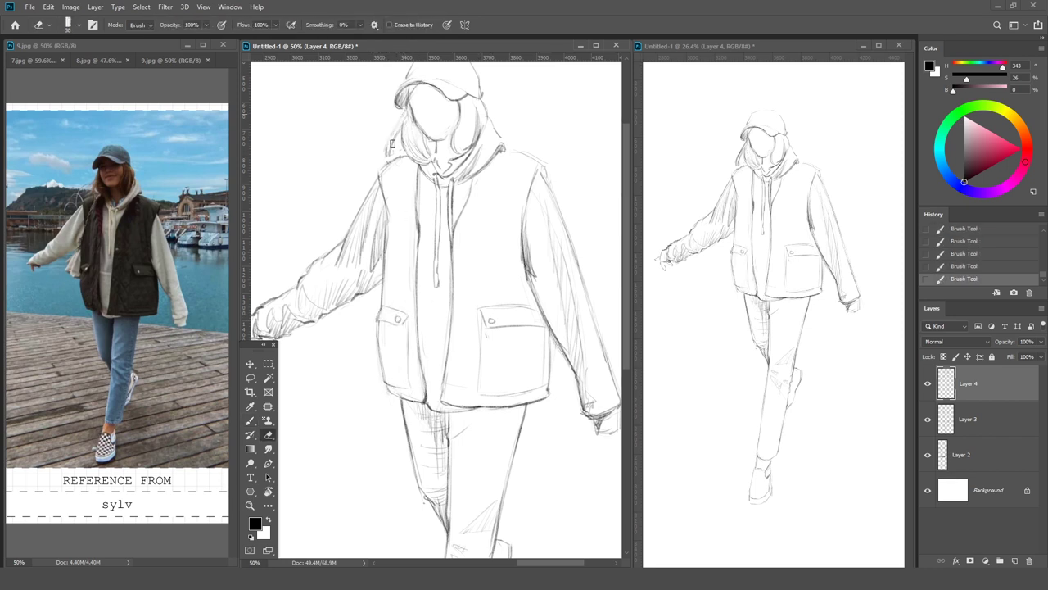
Add hair strands, vertical jacket-front lines, hood strokes and a hoodie hem line.
left_click_drag(399, 113, 407, 169)
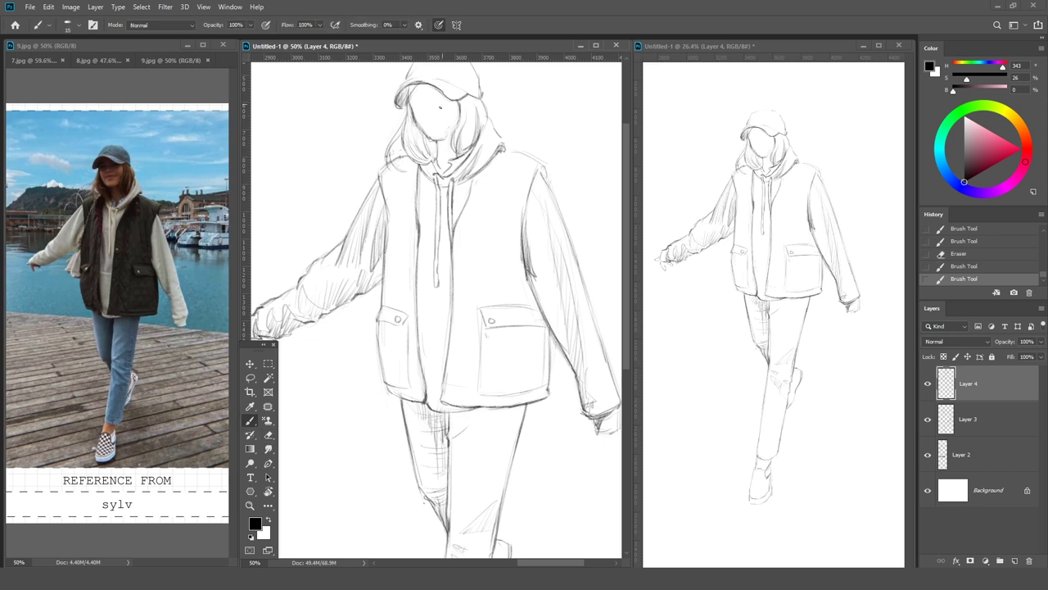
left_click_drag(440, 107, 445, 95)
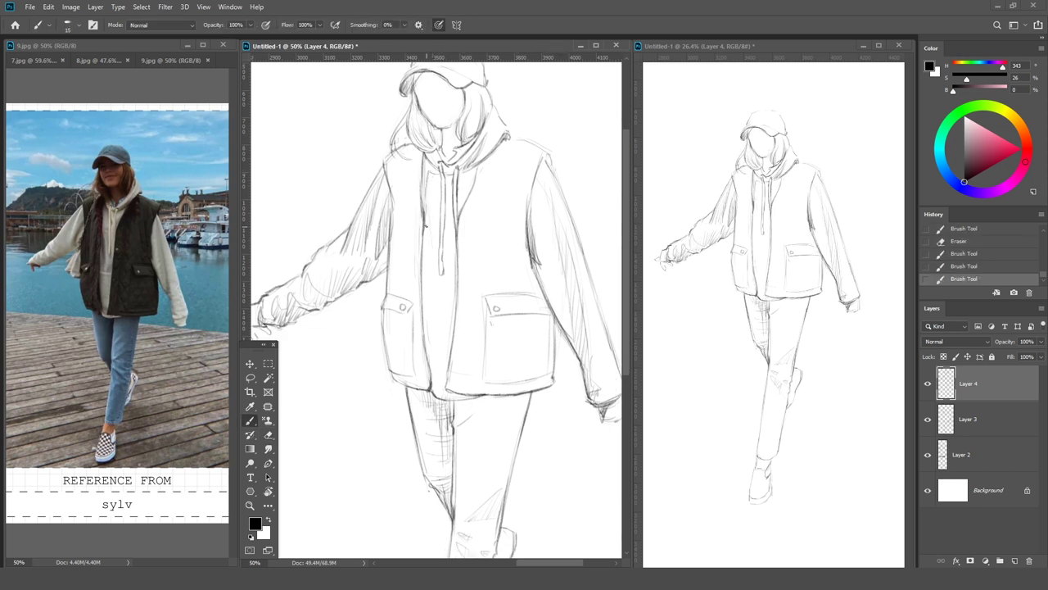
left_click_drag(425, 238, 423, 370)
left_click_drag(479, 164, 473, 193)
left_click_drag(433, 303, 456, 303)
left_click_drag(455, 251, 455, 350)
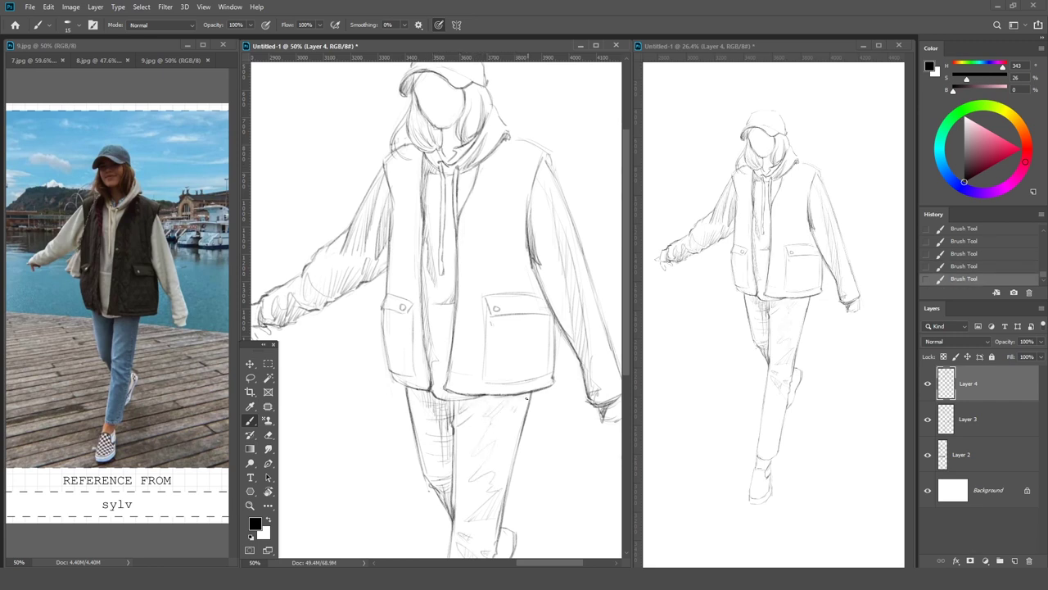
Retrace the lower leg edges and hatch shading on the trousers and right knee.
left_click_drag(524, 406, 510, 449)
key("ctrl+minus")
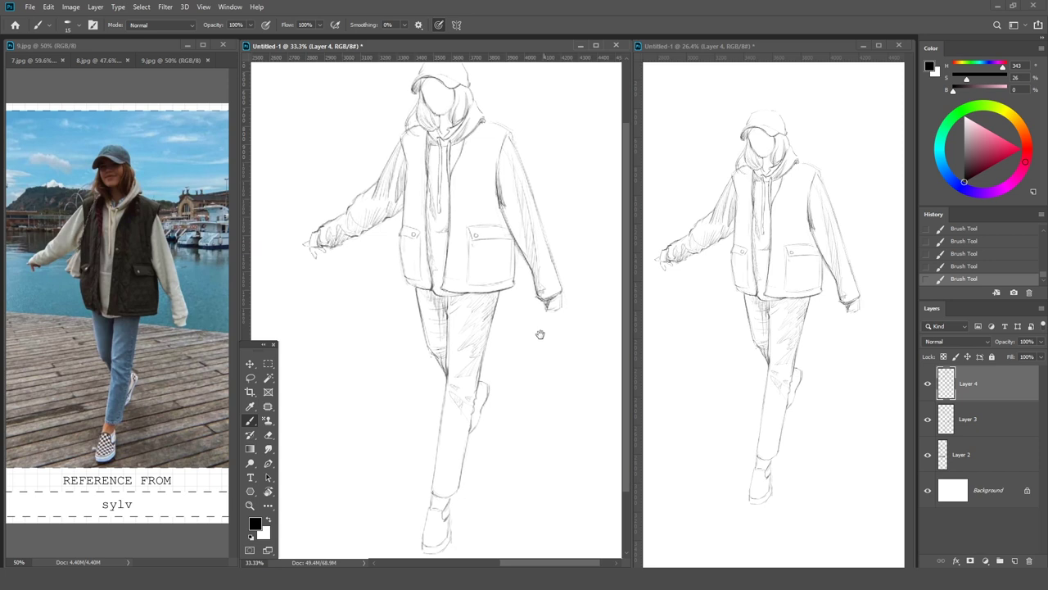
left_click_drag(443, 403, 432, 488)
left_click_drag(461, 449, 456, 483)
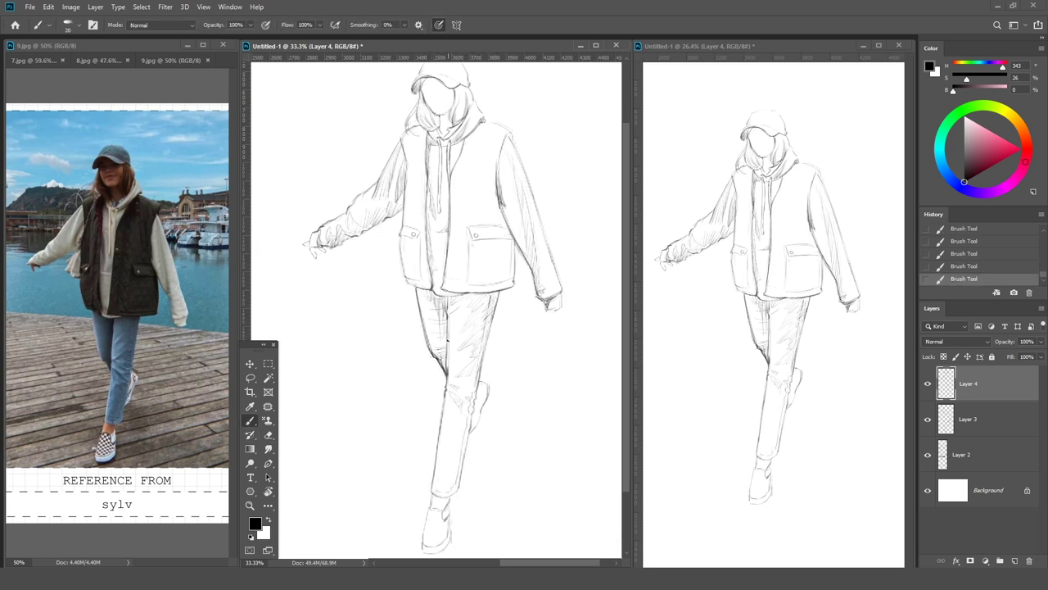
mouse_move(448, 339)
left_mouse_down()
mouse_move(423, 303)
mouse_move(446, 353)
left_mouse_up()
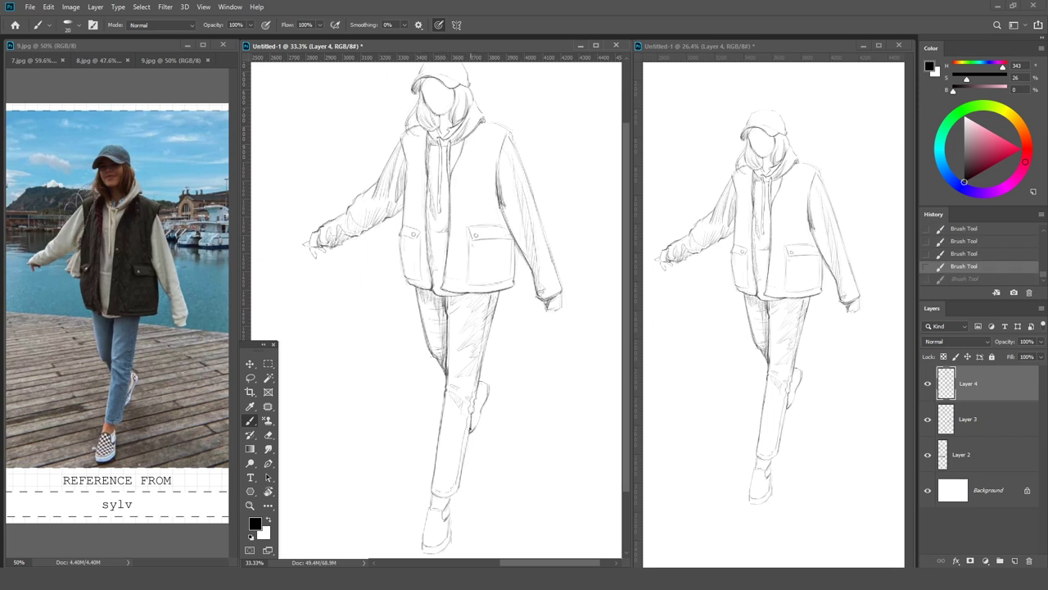
left_click_drag(478, 412, 470, 433)
left_click_drag(488, 383, 478, 415)
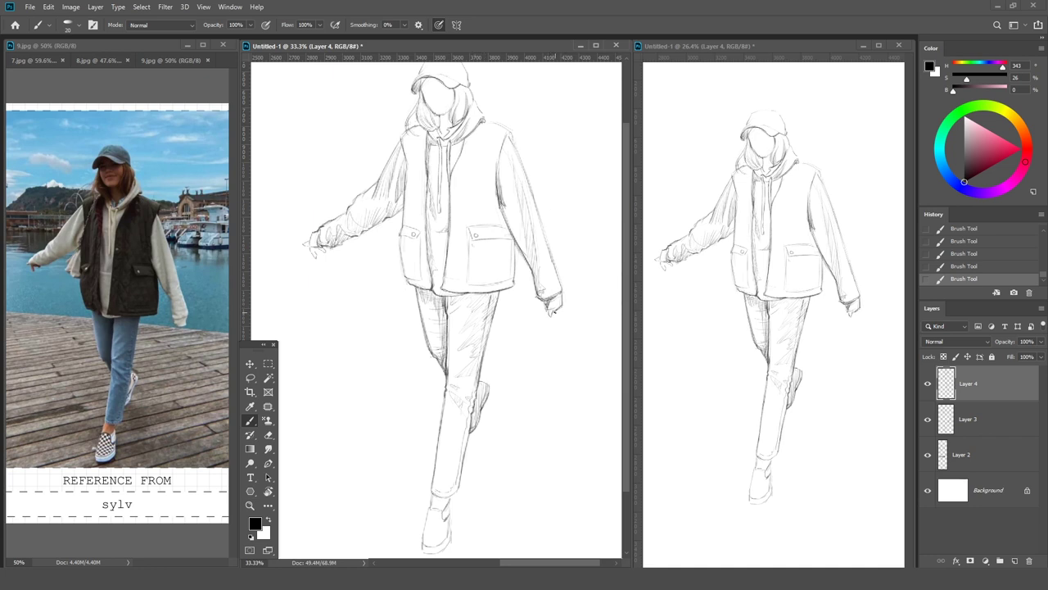
Darken the vest's right shoulder, left edge and lower right edge.
mouse_move(508, 132)
left_mouse_down()
mouse_move(495, 177)
mouse_move(513, 141)
left_mouse_up()
left_click_drag(406, 167, 400, 274)
left_click_drag(524, 243, 514, 275)
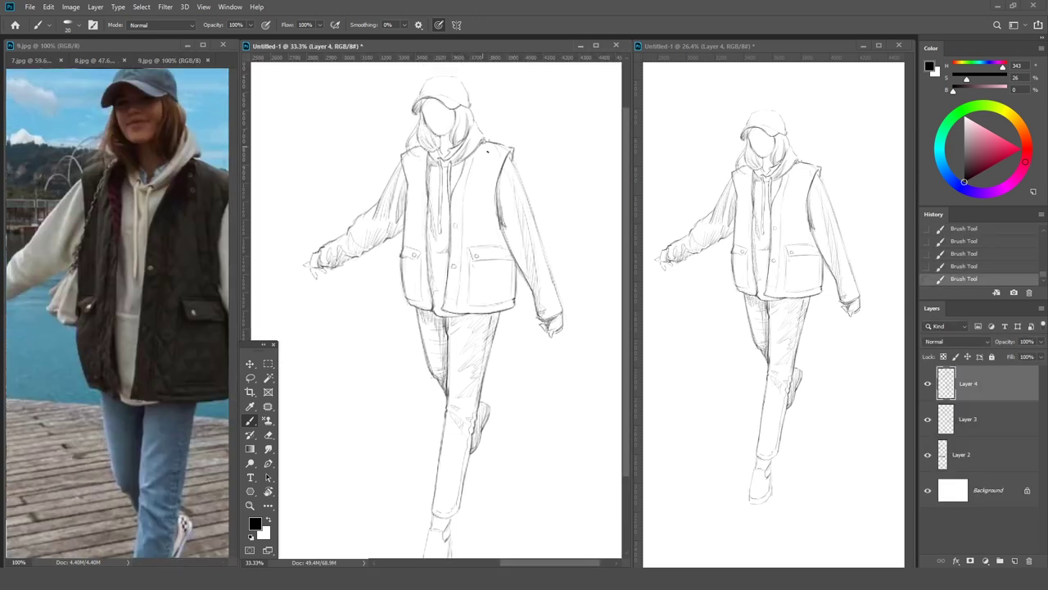
Draw diamond quilted cross-hatching across the vest's chest.
left_click_drag(488, 195, 465, 221)
key("ctrl+z")
key("ctrl+z")
key("ctrl+shift+z")
key("ctrl+shift+z")
key("ctrl+z")
key("ctrl+z")
key("ctrl+shift+z")
key("ctrl+shift+z")
left_click_drag(472, 170, 458, 237)
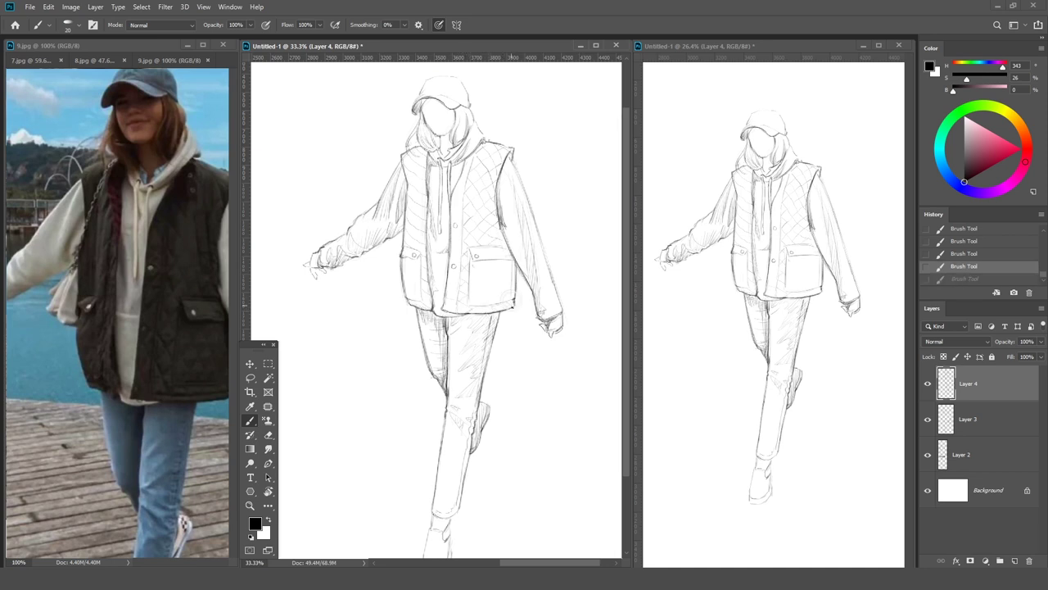
Add a pocket-flap button, clean the cap top, and stroke the lower leg and shoe.
left_click_drag(473, 254, 476, 257)
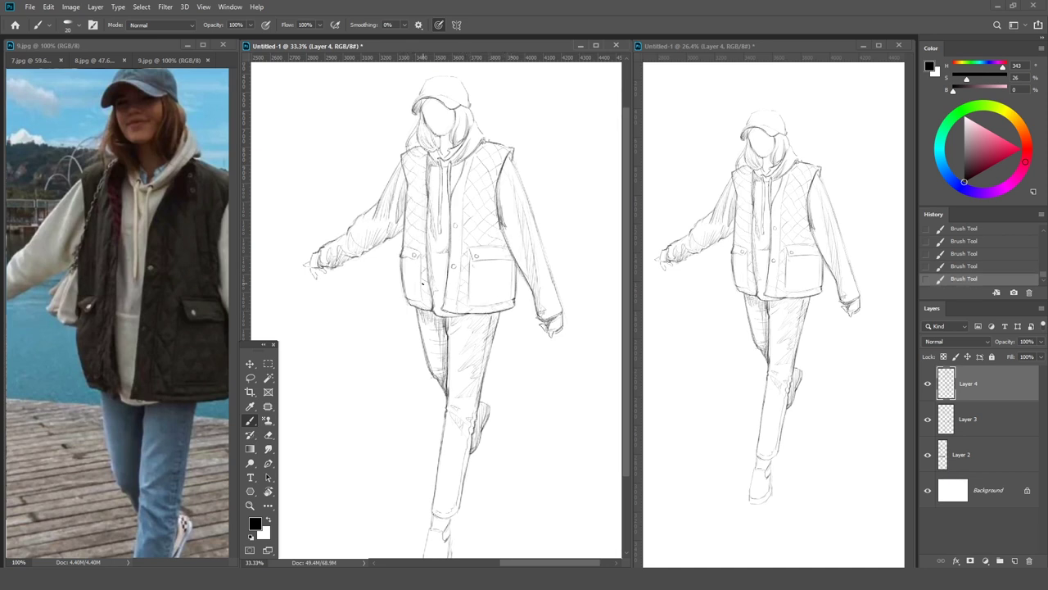
scroll(114, 312, "down", 1)
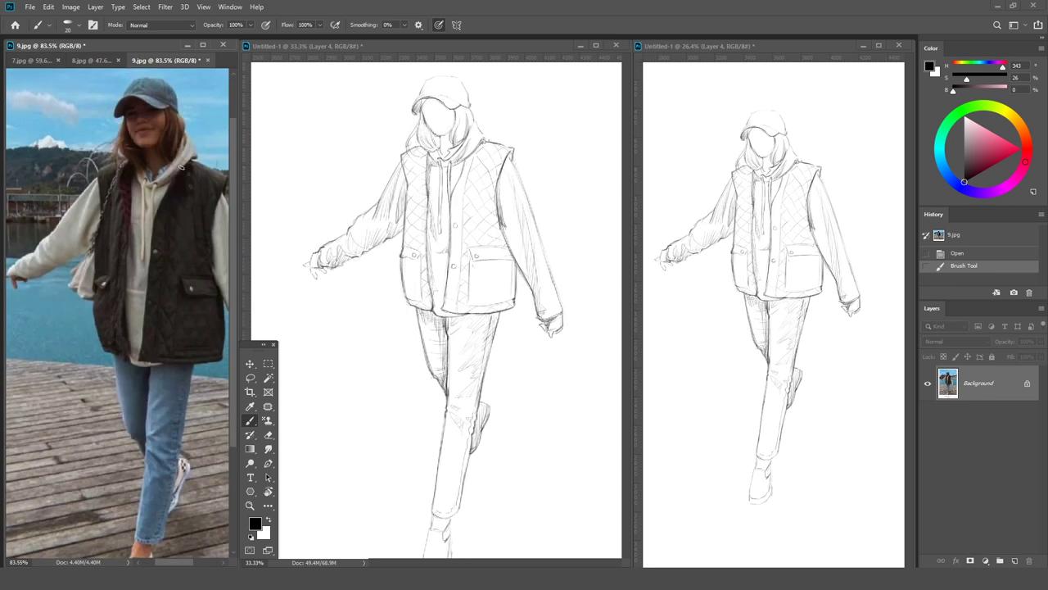
left_click_drag(419, 95, 442, 94)
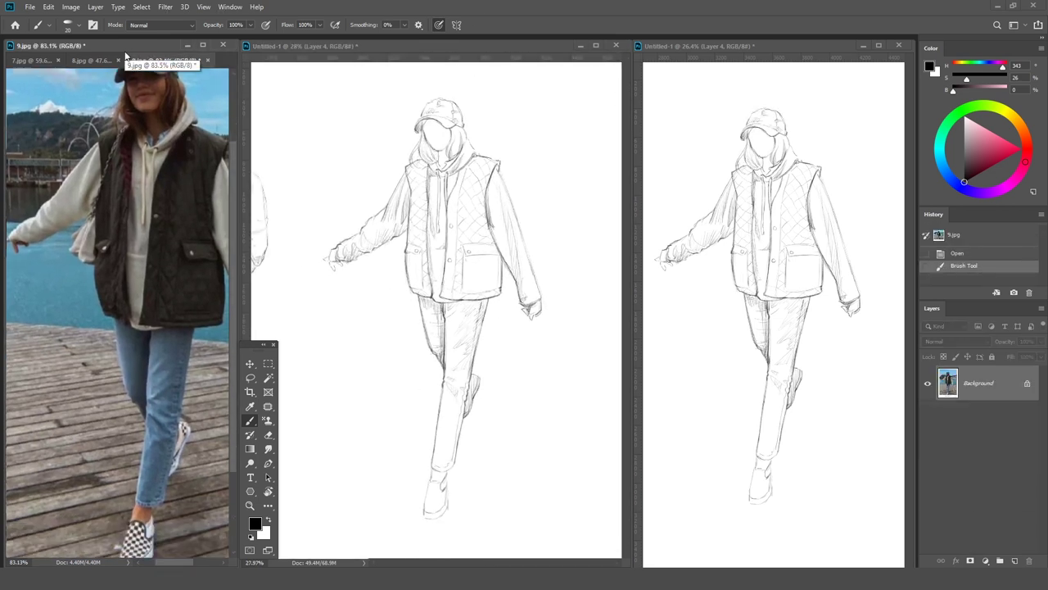
mouse_move(448, 481)
left_mouse_down()
mouse_move(446, 501)
mouse_move(422, 511)
left_mouse_up()
left_click_drag(450, 473, 447, 491)
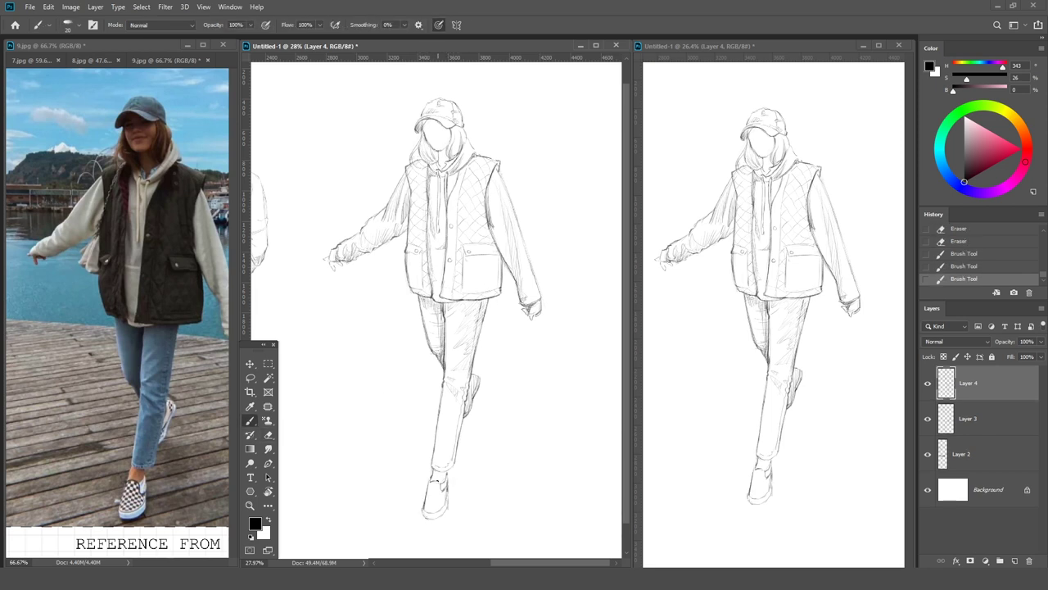
Add faint strokes along the left forearm, elbow and left side of the hood.
mouse_move(330, 251)
left_mouse_down()
mouse_move(349, 262)
mouse_move(378, 247)
mouse_move(395, 275)
left_mouse_up()
left_click_drag(404, 236, 398, 267)
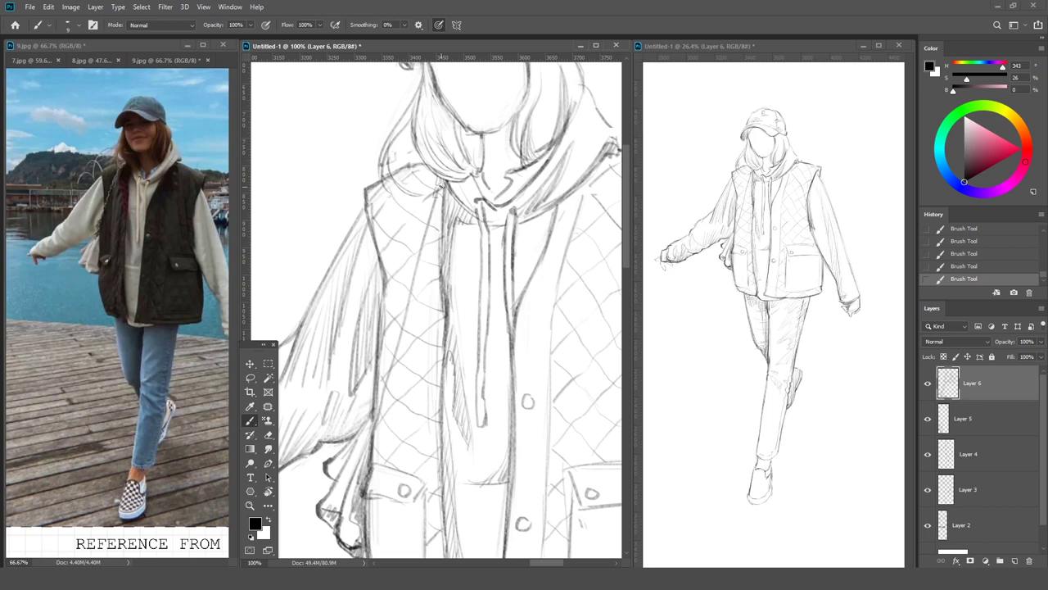
left_click_drag(438, 185, 413, 283)
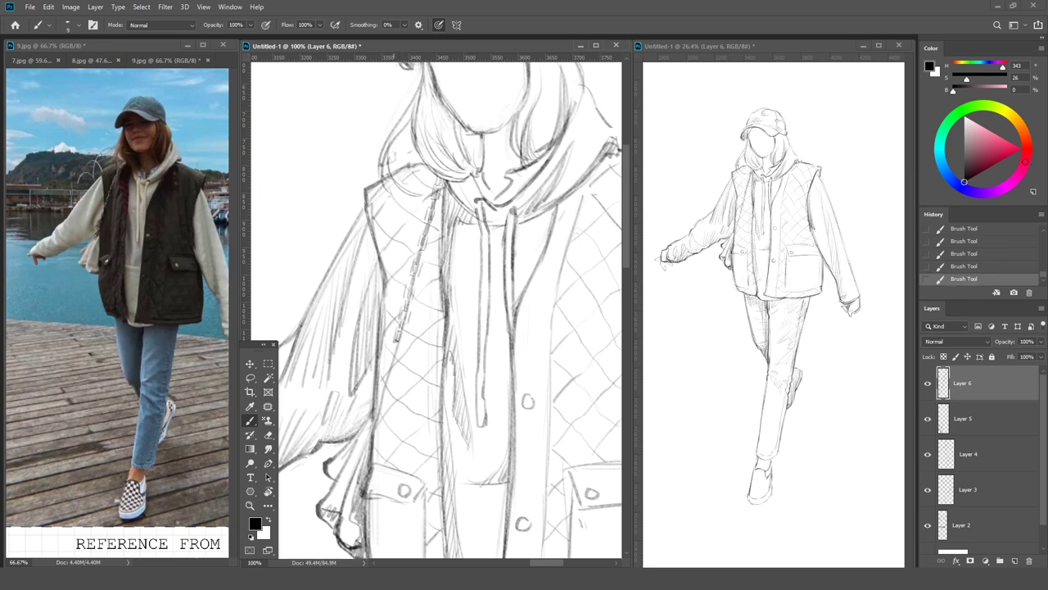
mouse_move(394, 367)
left_mouse_down()
mouse_move(402, 318)
mouse_move(380, 370)
left_mouse_up()
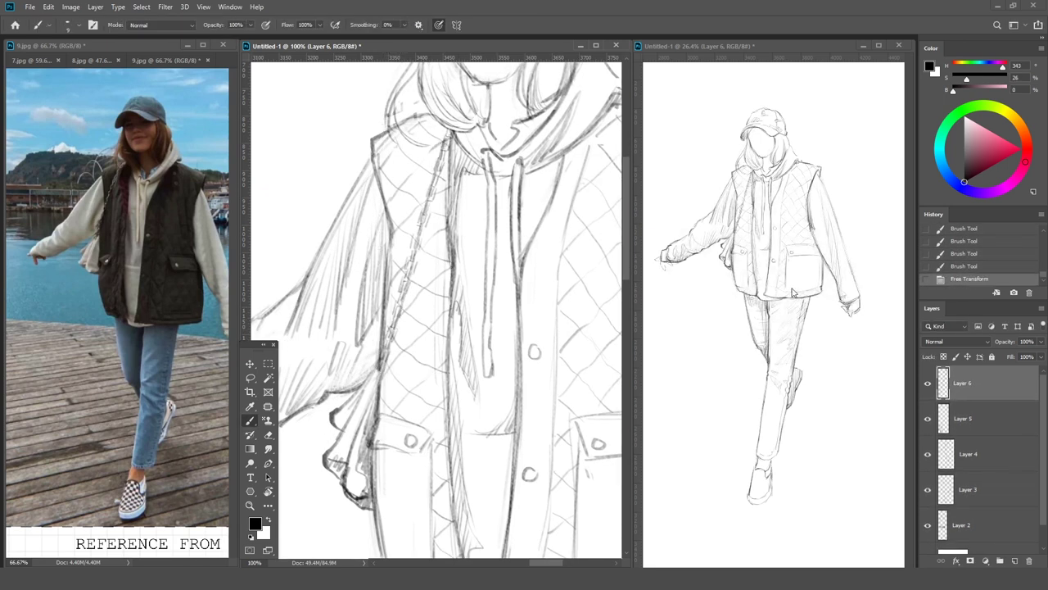
Make Layer 4 the working layer and zoom in on the shoe.
key("alt+bracketleft")
key("ctrl+minus")
key("ctrl+minus")
key("alt+bracketleft")
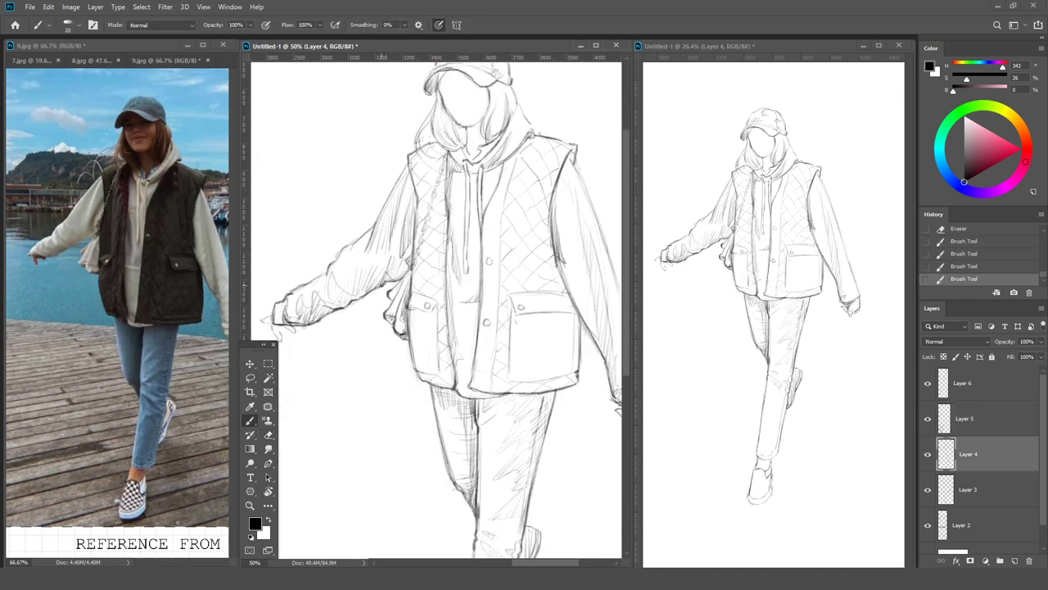
key("e")
key("ctrl+minus")
key("b")
key("ctrl+plus")
key("ctrl+plus")
Cross-hatch the inside of the shoe.
left_click_drag(446, 326, 393, 393)
left_click_drag(403, 355, 424, 379)
mouse_move(402, 337)
left_mouse_down()
mouse_move(434, 369)
mouse_move(431, 339)
left_mouse_up()
mouse_move(413, 305)
left_mouse_down()
mouse_move(449, 325)
mouse_move(421, 357)
mouse_move(431, 385)
mouse_move(444, 379)
left_mouse_up()
key("ctrl+minus")
key("ctrl+minus")
key("ctrl+minus")
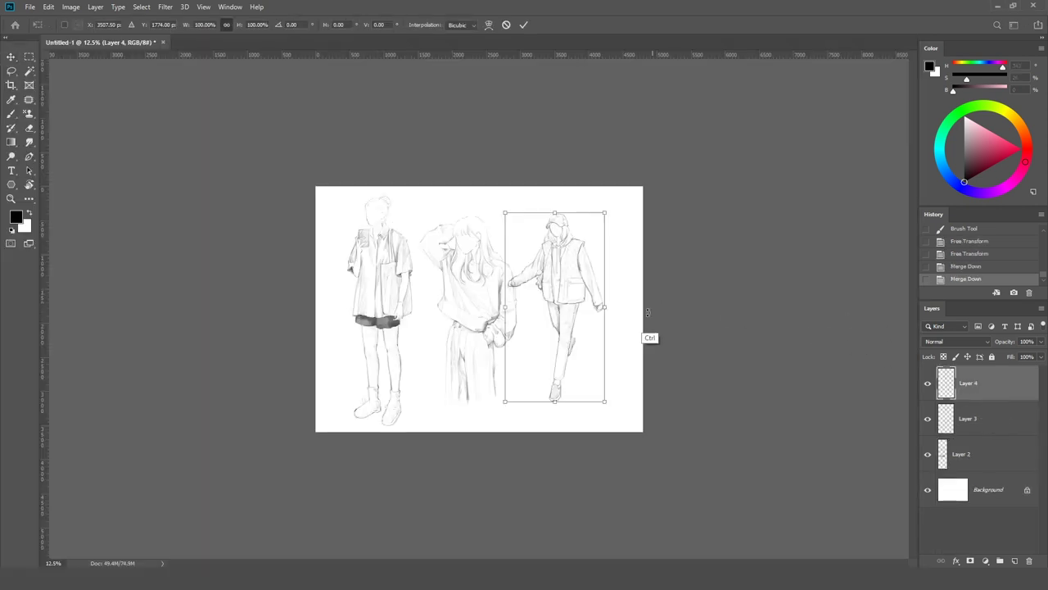
Enlarge the third figure to about 120% and nudge the figures into place.
mouse_move(604, 307)
left_mouse_down()
mouse_move(623, 307)
mouse_move(610, 329)
mouse_move(606, 320)
left_mouse_up()
key("Return")
left_click(475, 392)
key("Down")
key("shift+Left")
key("shift+Left")
key("shift+Left")
key("shift+Left")
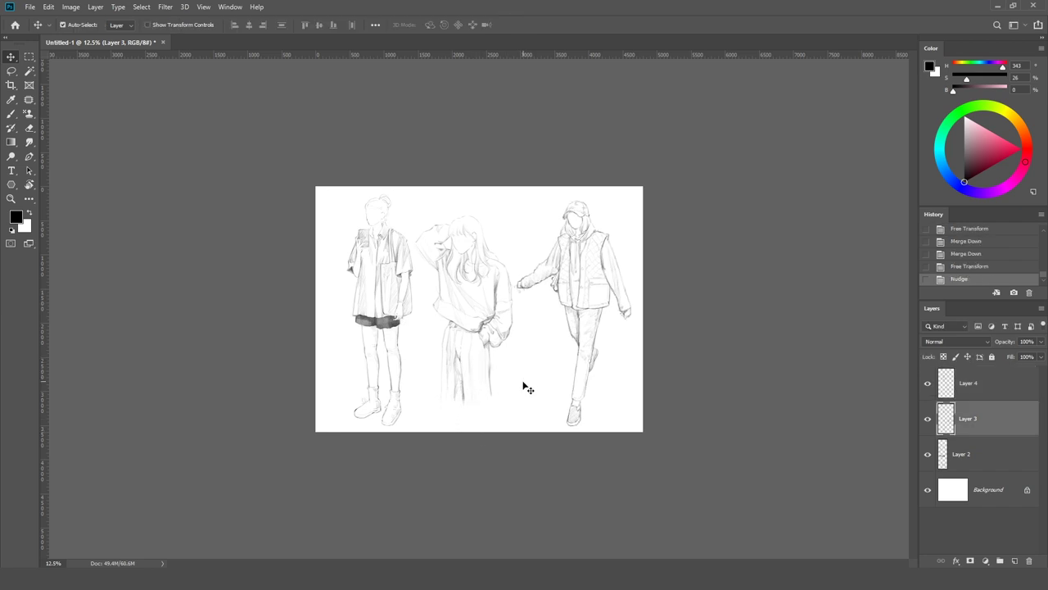
Sign 'study' near the bottom right of the canvas.
key("ctrl+plus")
key("ctrl+plus")
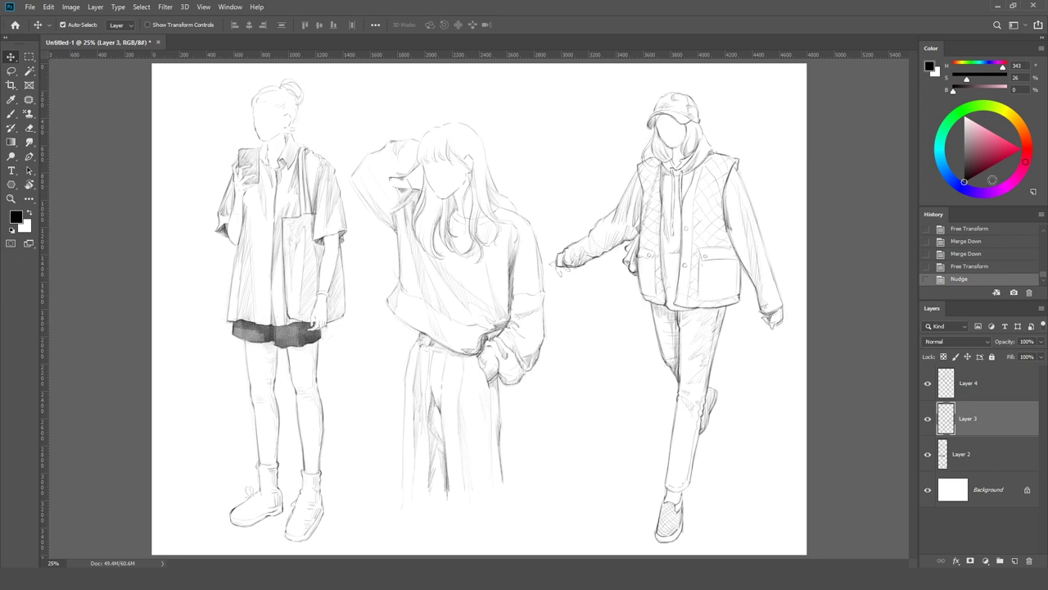
key("b")
mouse_move(598, 494)
left_mouse_down()
mouse_move(596, 516)
mouse_move(632, 531)
left_mouse_up()
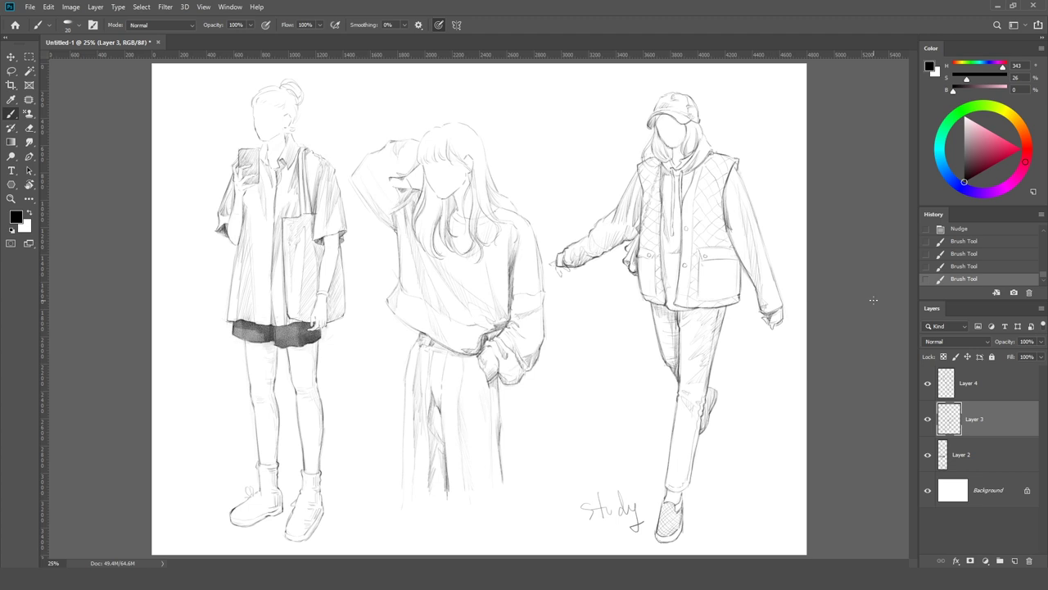